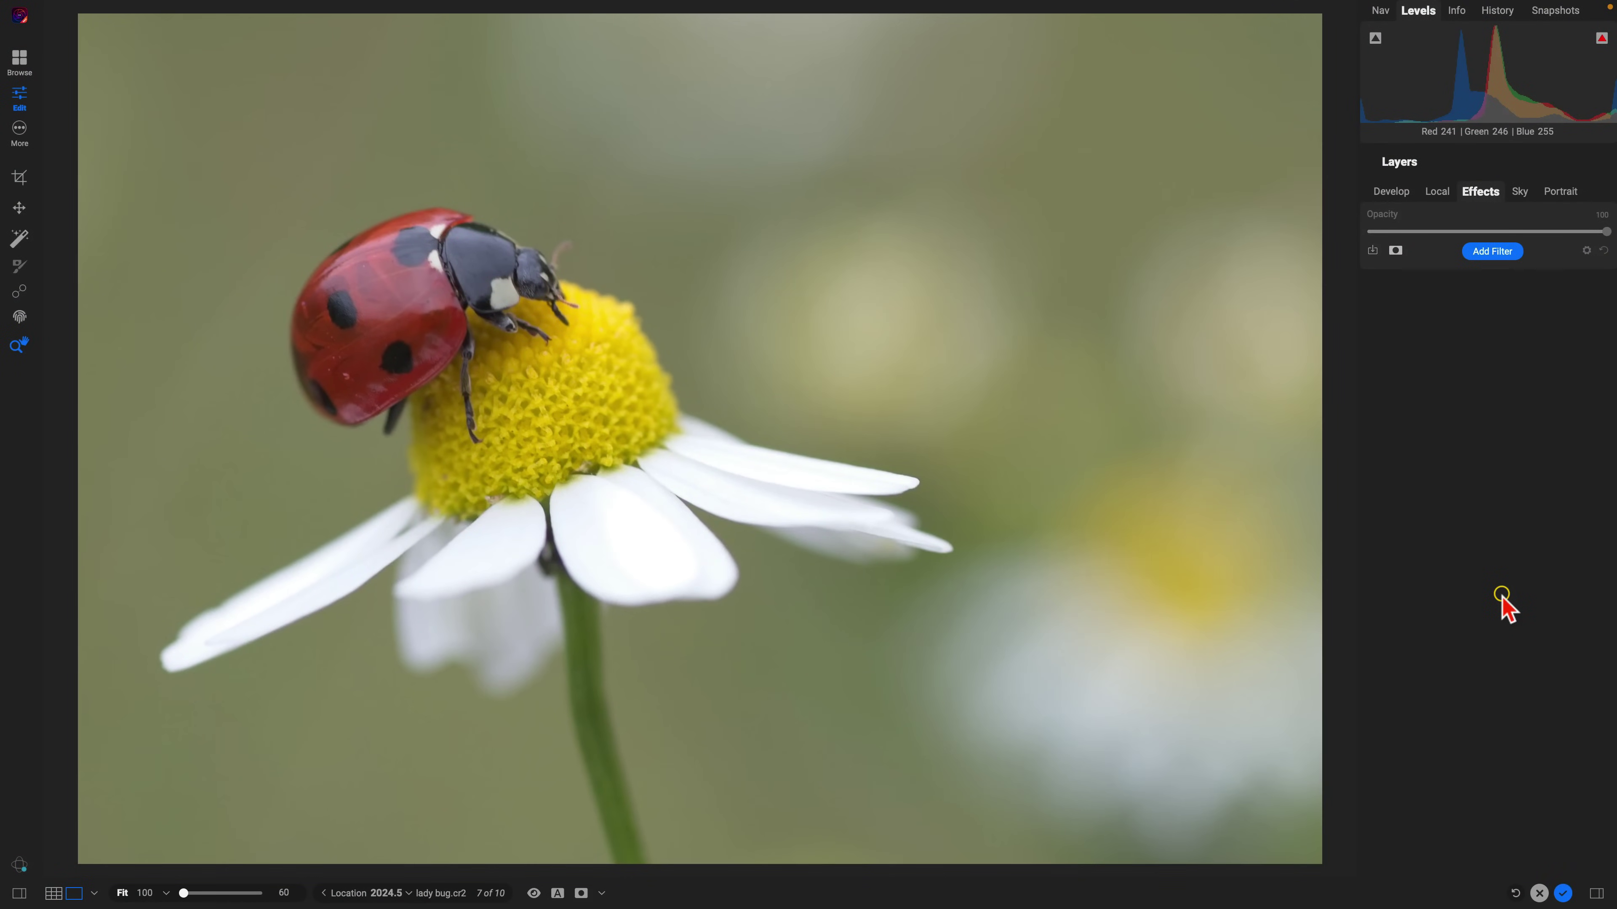
With Super Select (K), preview the background, petal, centre and leg regions, then select the entire ladybug.
{"action": "key", "text": "k"}
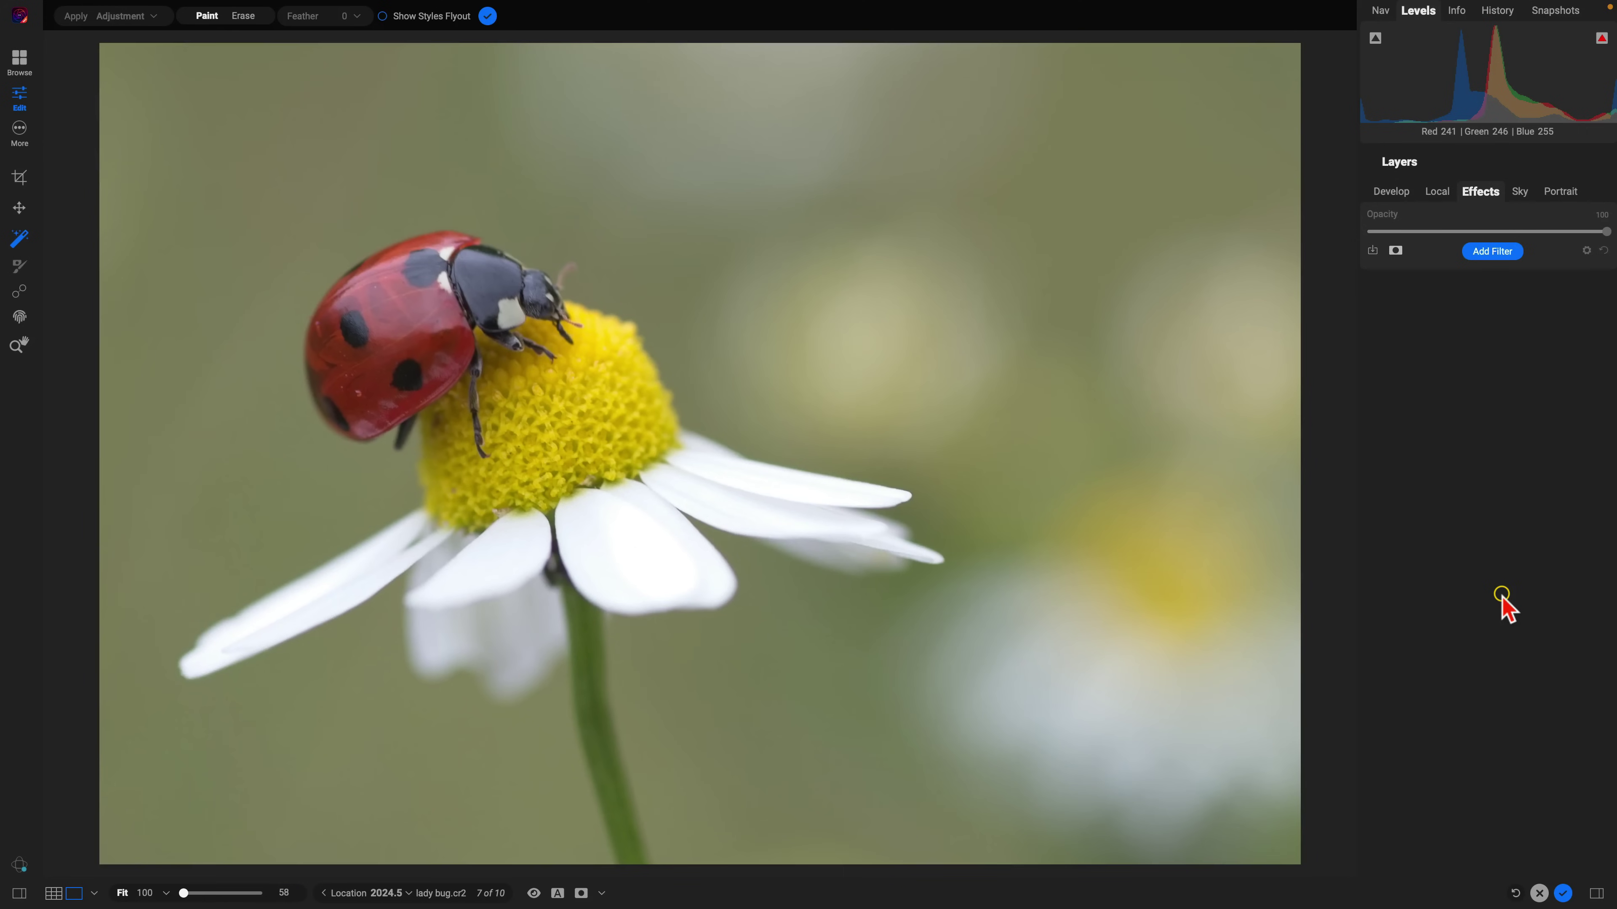
{"action": "left_click", "coordinate": [1073, 465]}
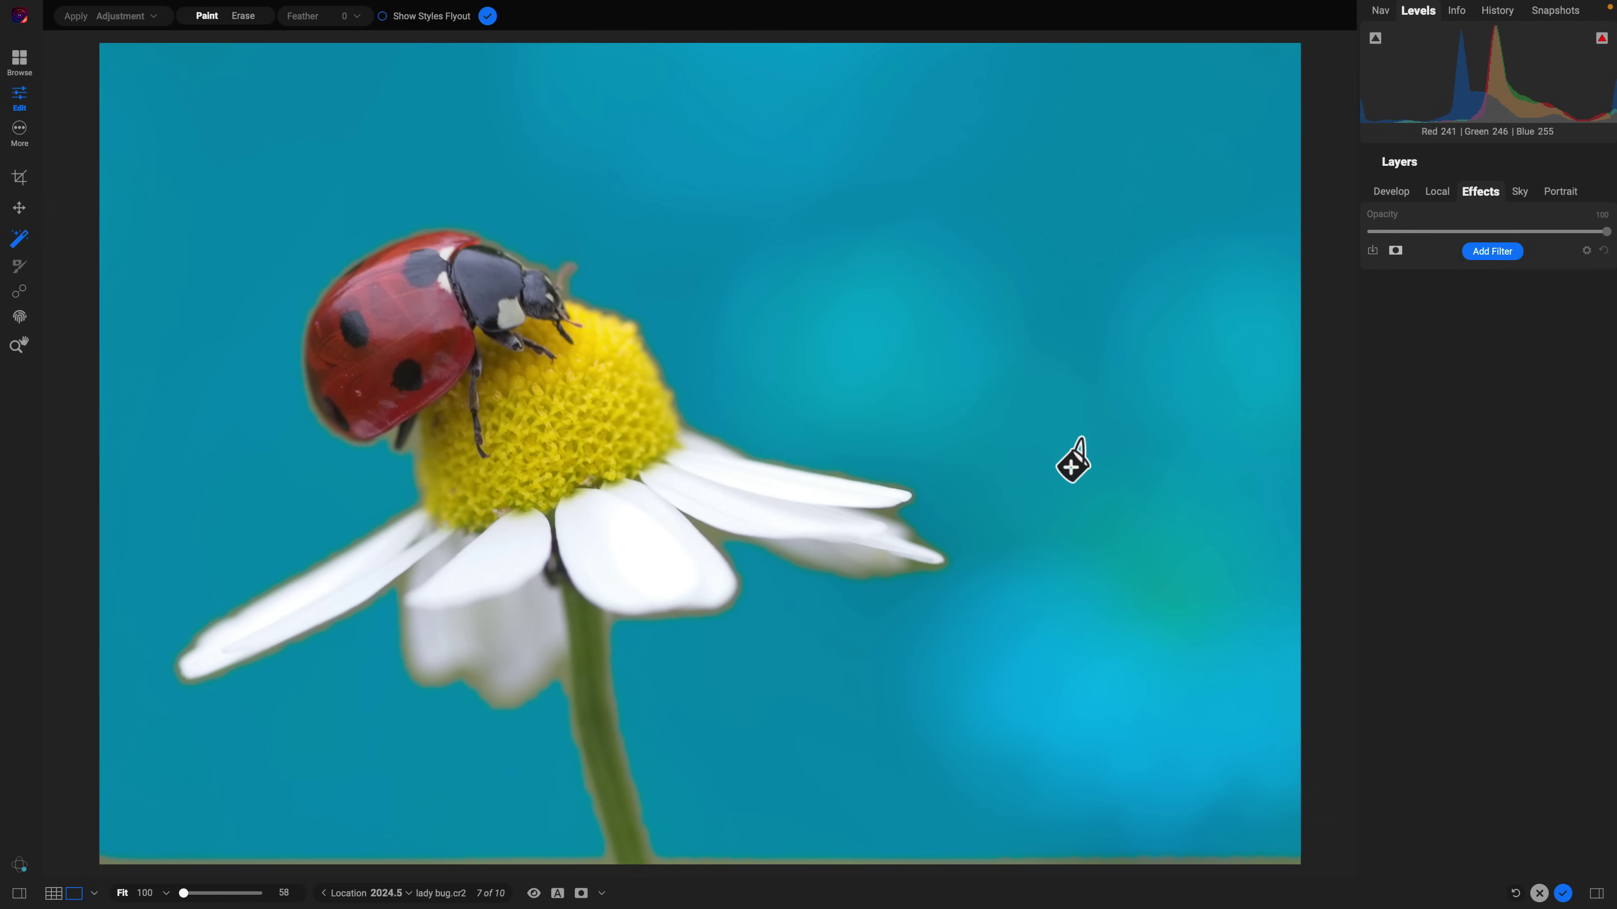
{"action": "left_click", "coordinate": [500, 576]}
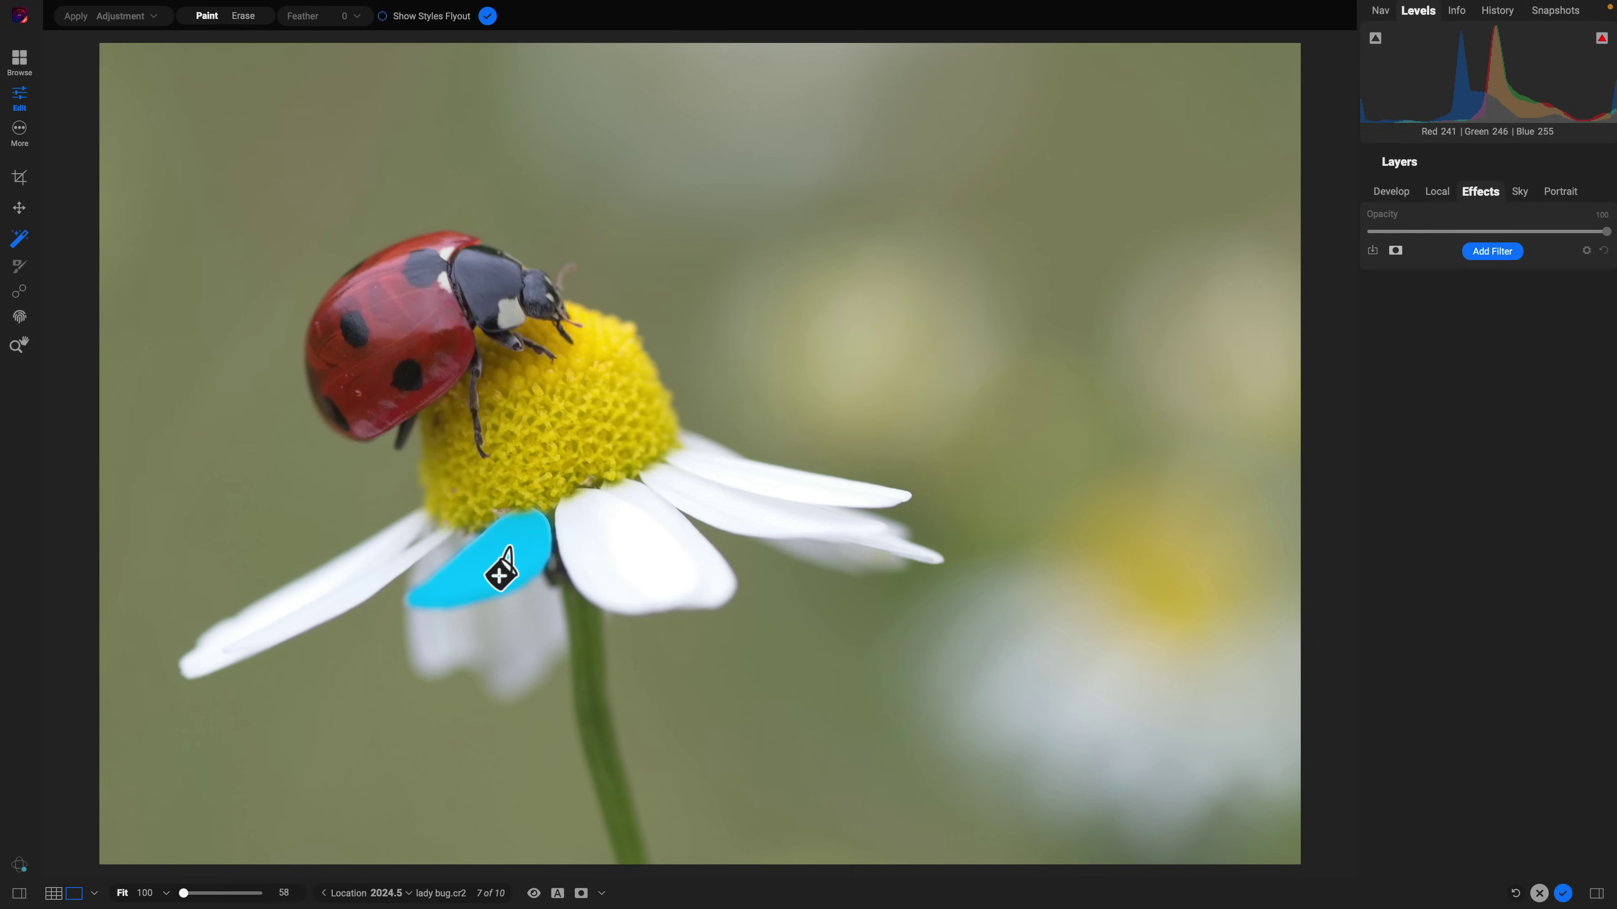
{"action": "left_click", "coordinate": [541, 464]}
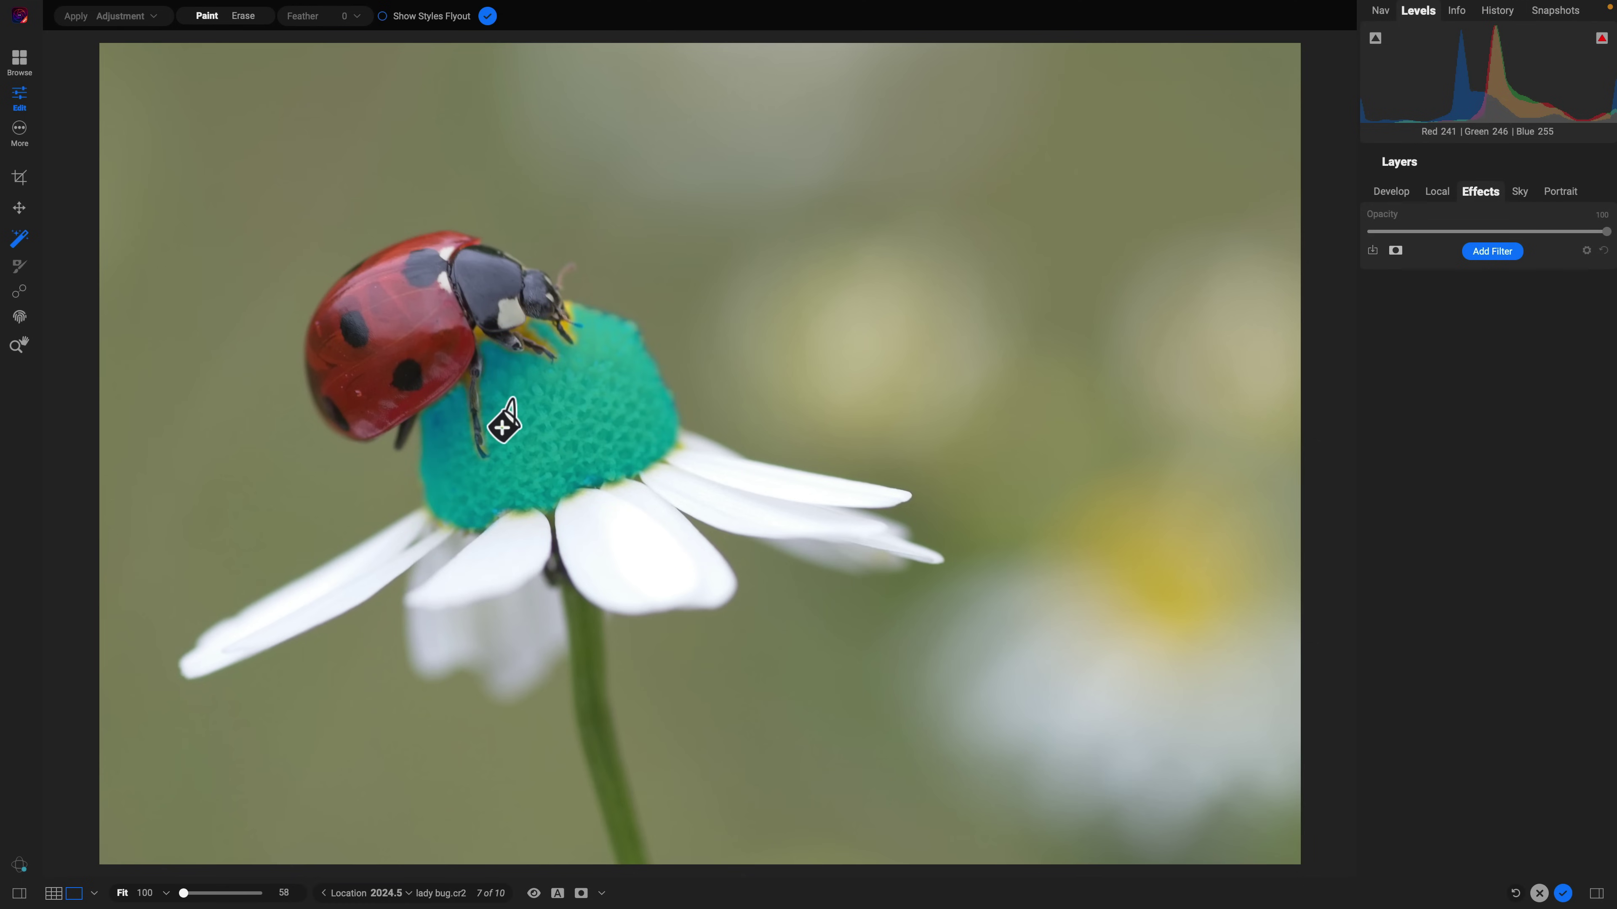
{"action": "left_click", "coordinate": [470, 389]}
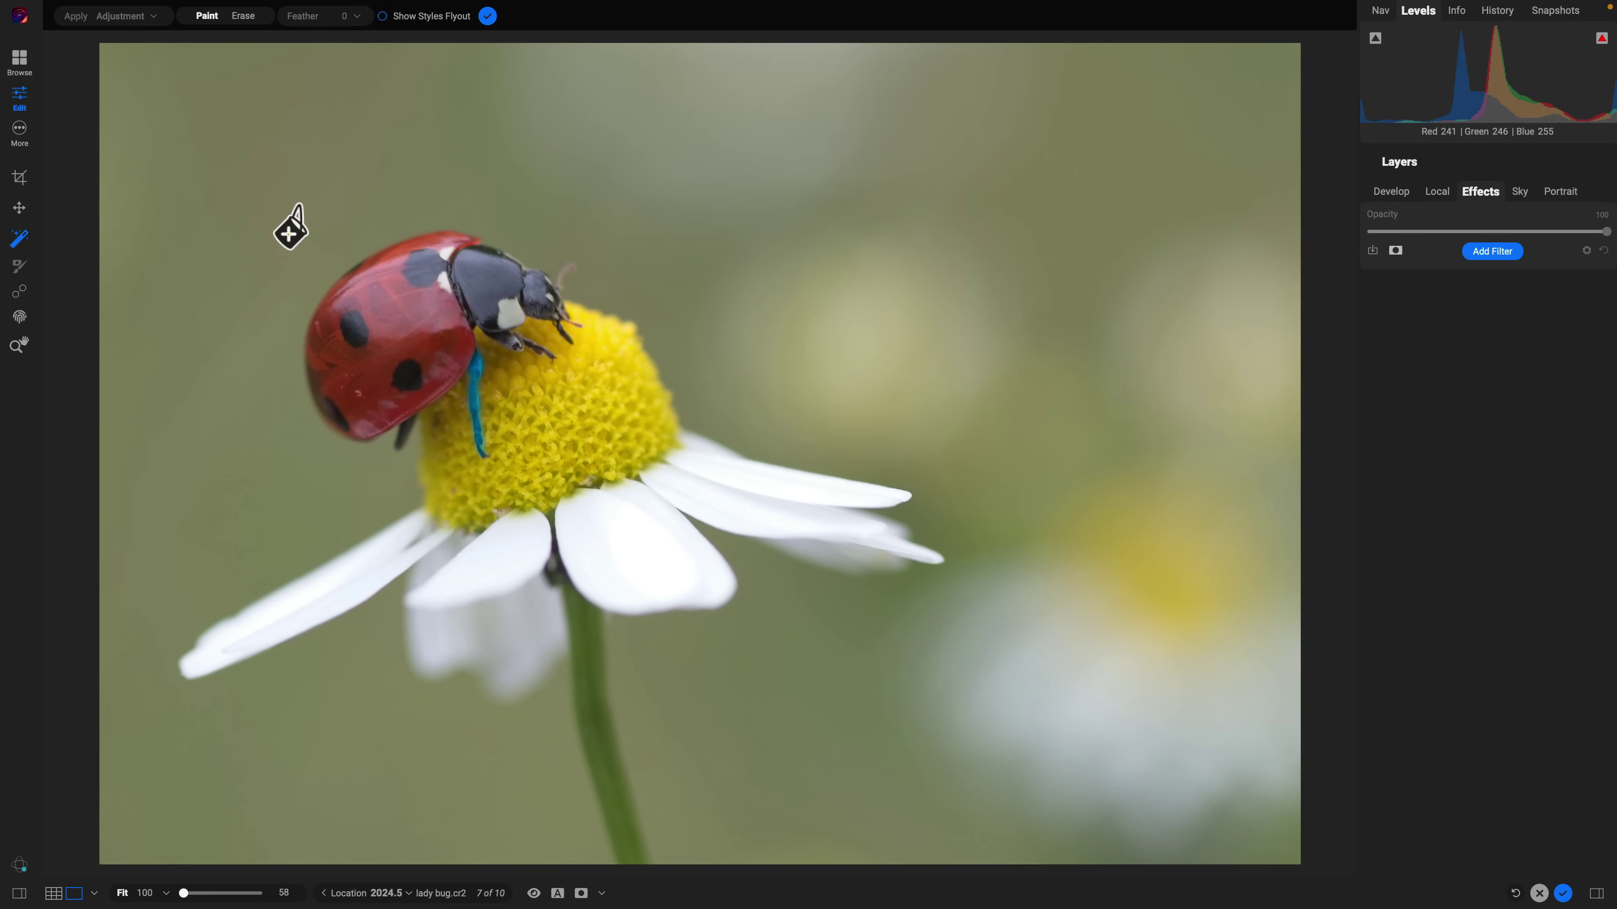
{"action": "left_click", "coordinate": [280, 252]}
{"action": "left_click_drag", "start_coordinate": [279, 224], "coordinate": [622, 472]}
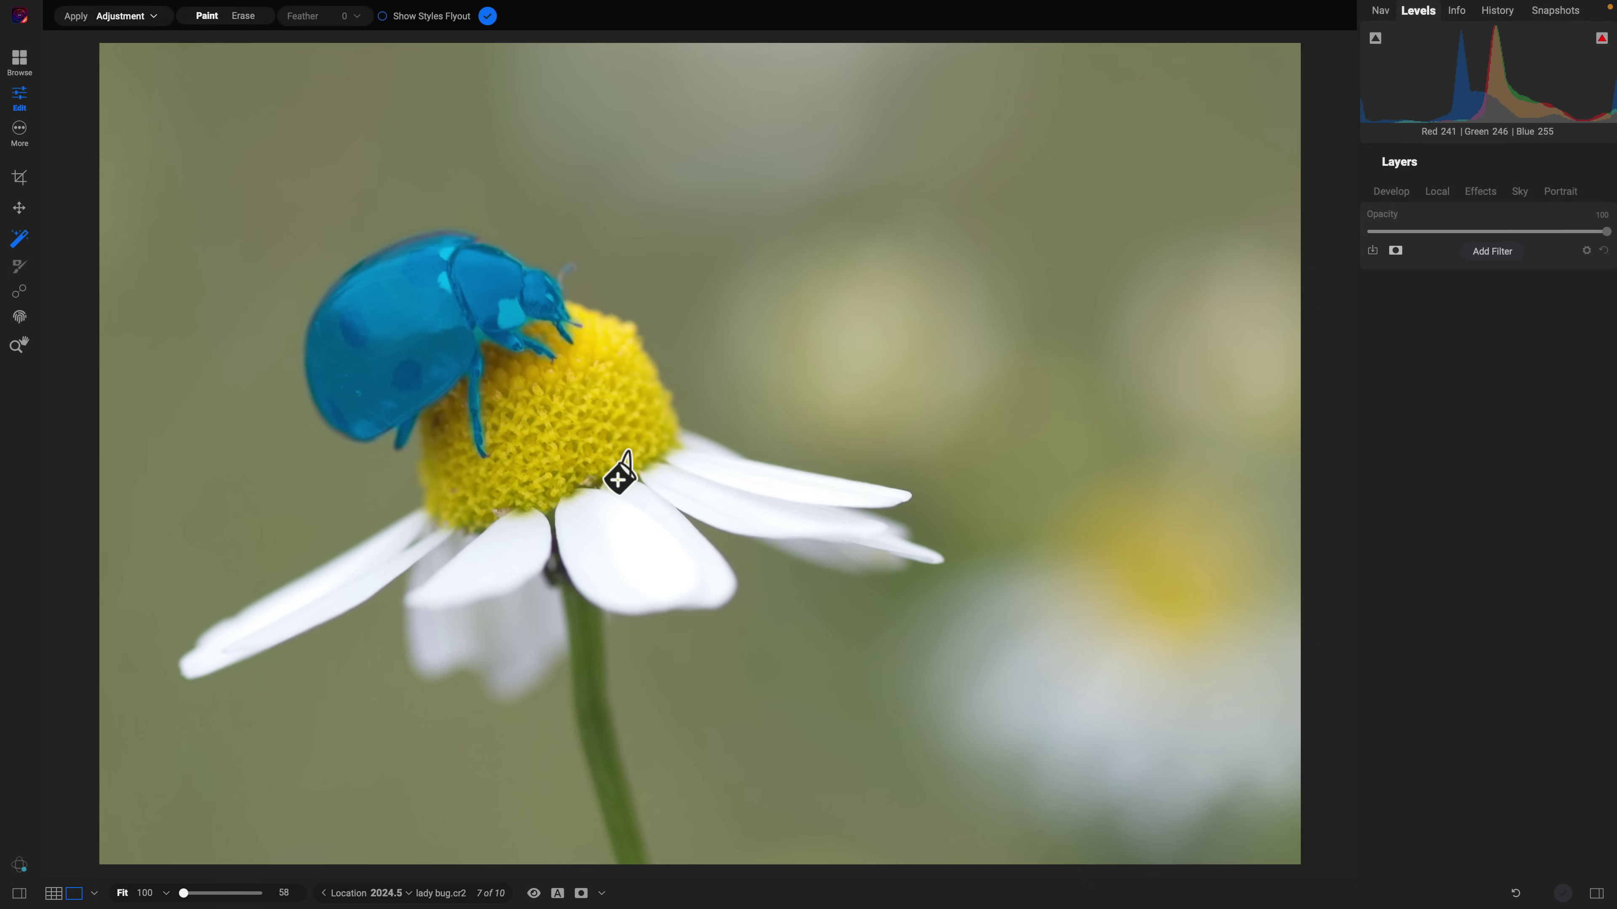
Apply a Dynamic Contrast filter to the selected ladybug region.
{"action": "right_click", "coordinate": [423, 355]}
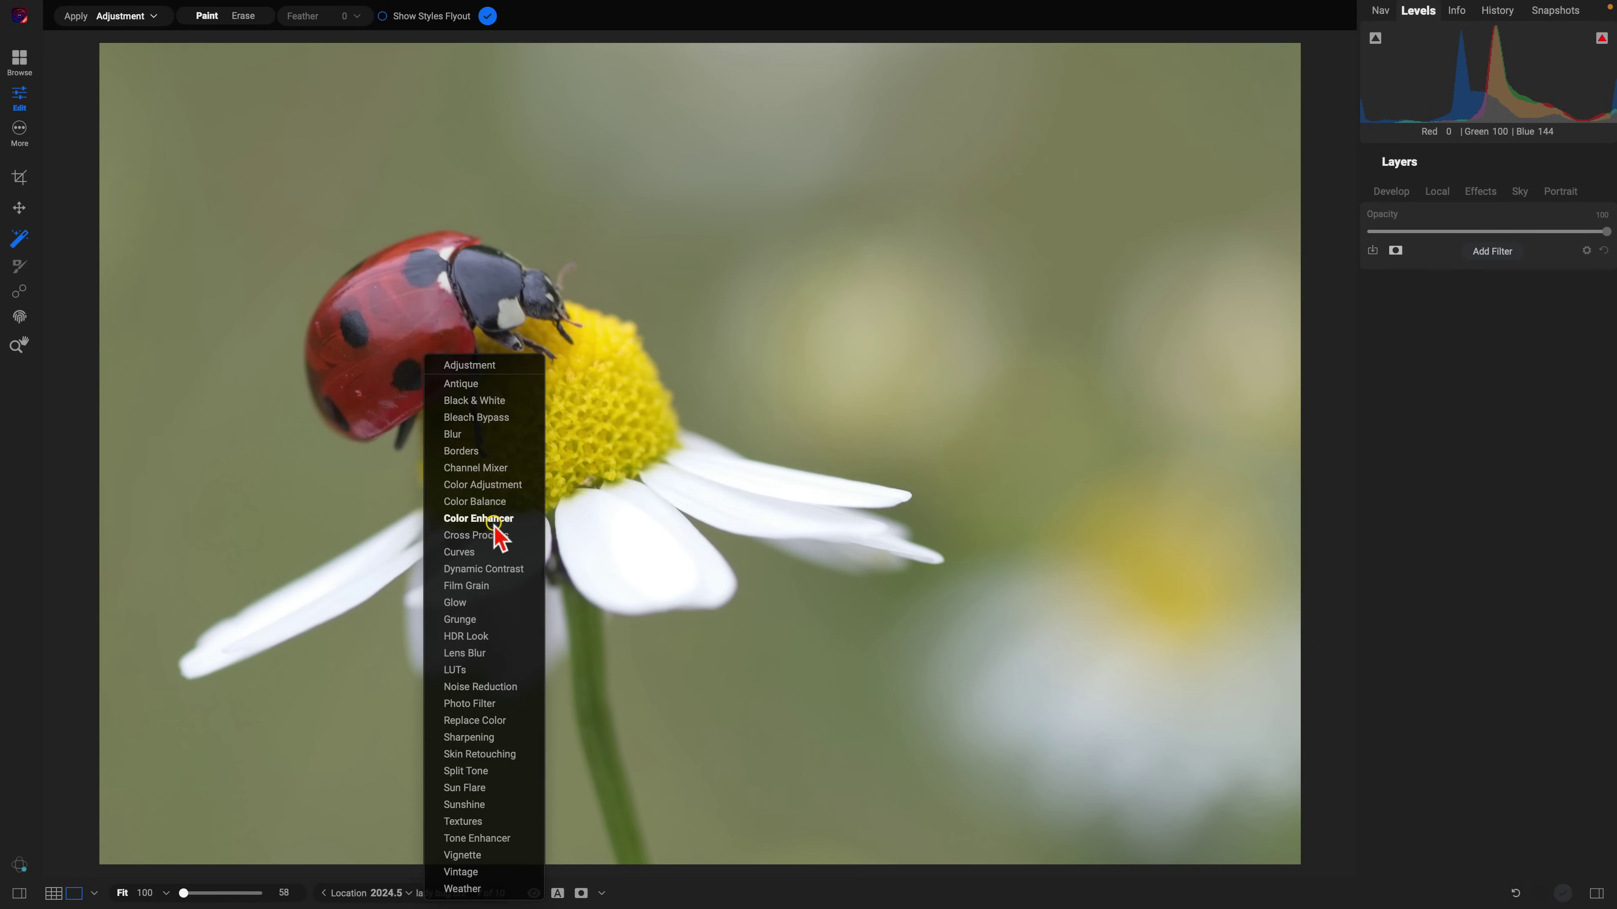
{"action": "left_click", "coordinate": [499, 569]}
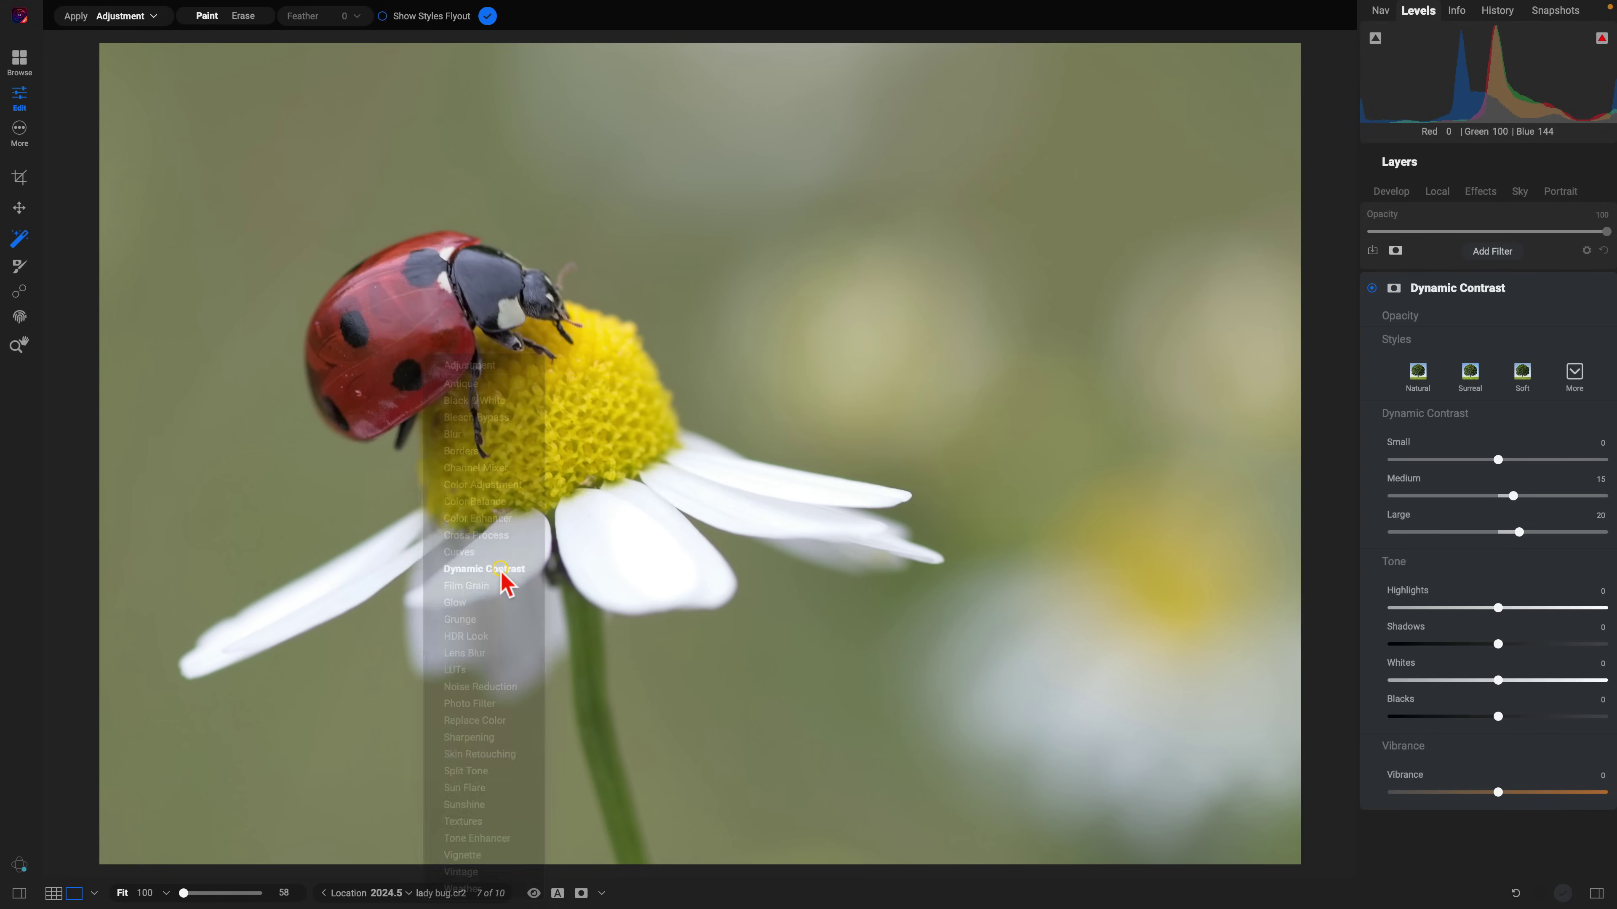
{"action": "left_click", "coordinate": [509, 570]}
{"action": "key", "text": "z"}
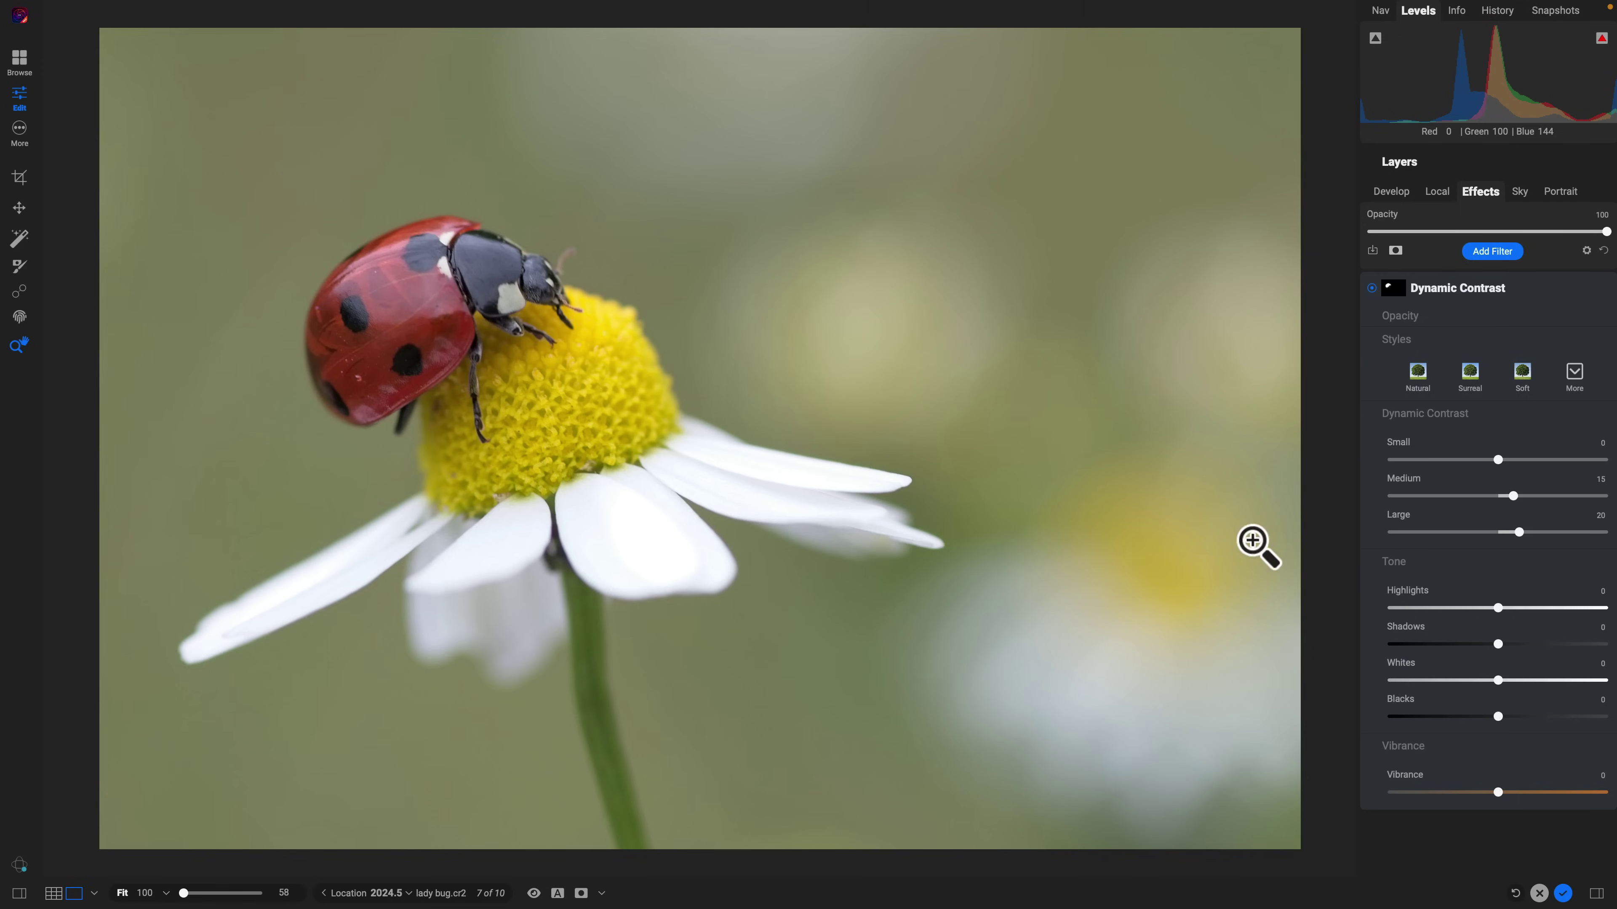
Check the Dynamic Contrast ladybug mask in black and white, then return to the normal view.
{"action": "left_click", "coordinate": [1391, 296]}
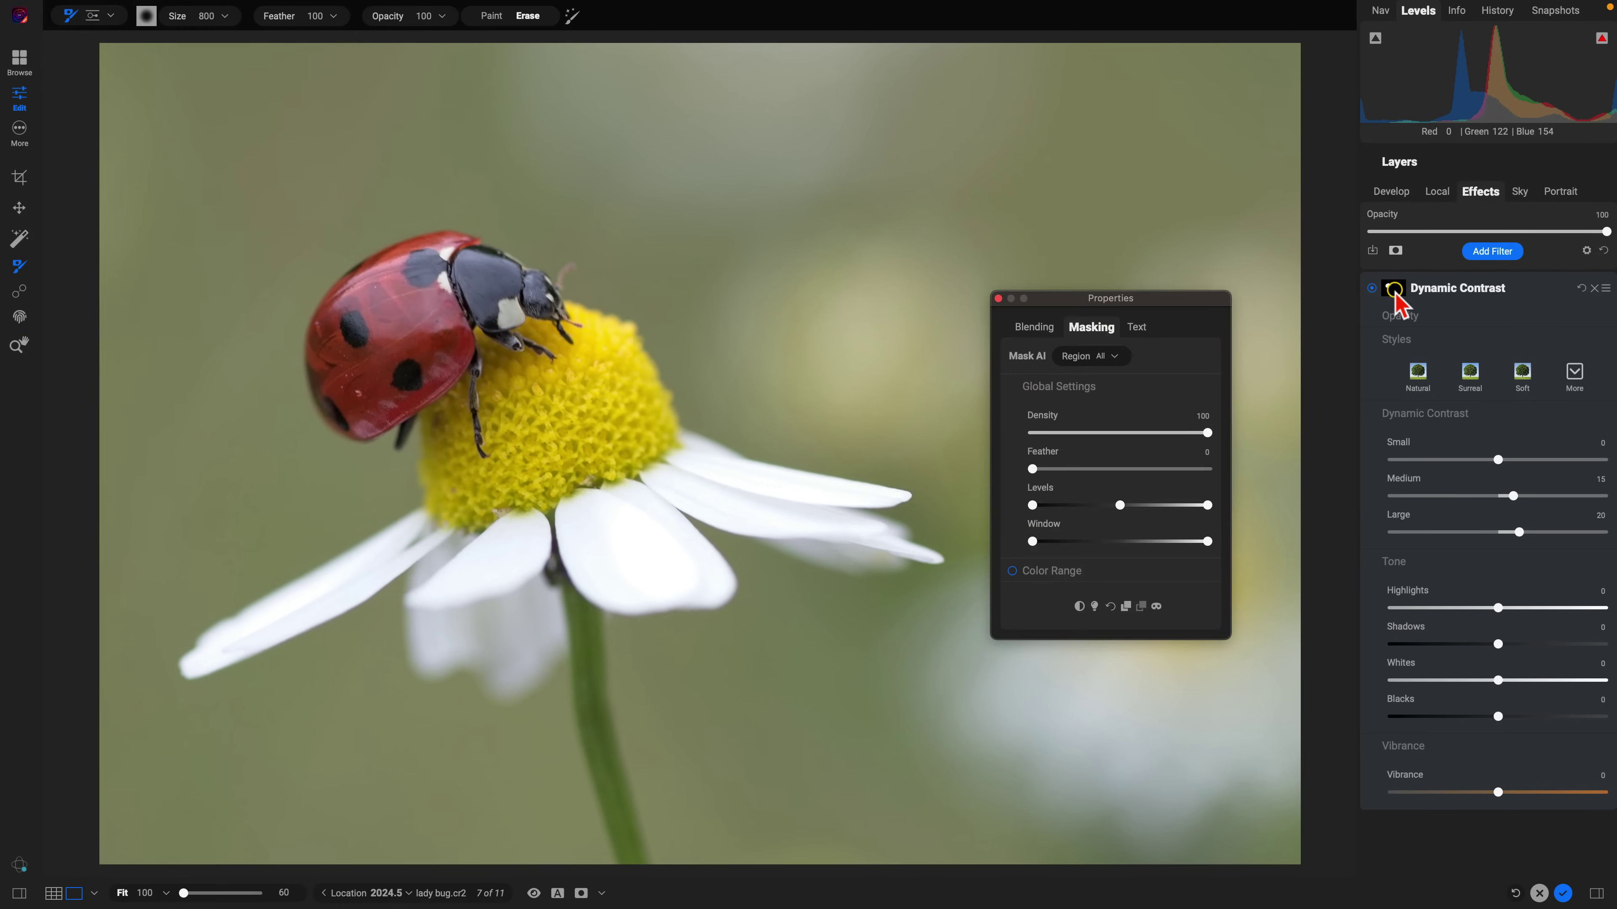
{"action": "left_click", "coordinate": [1157, 607]}
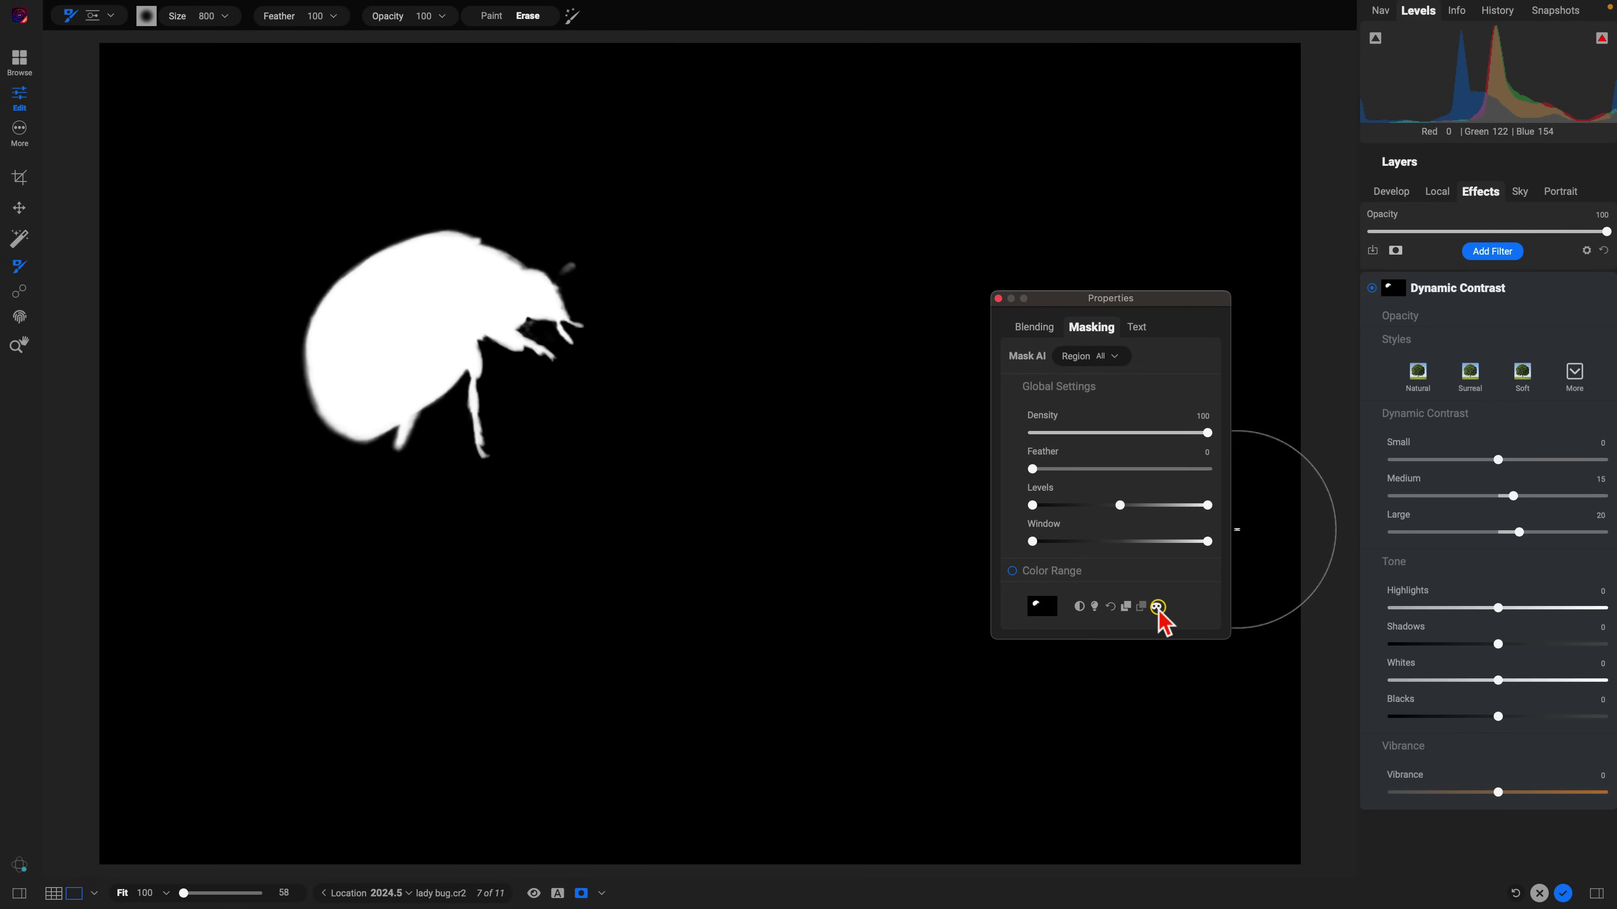
{"action": "left_click", "coordinate": [1157, 607]}
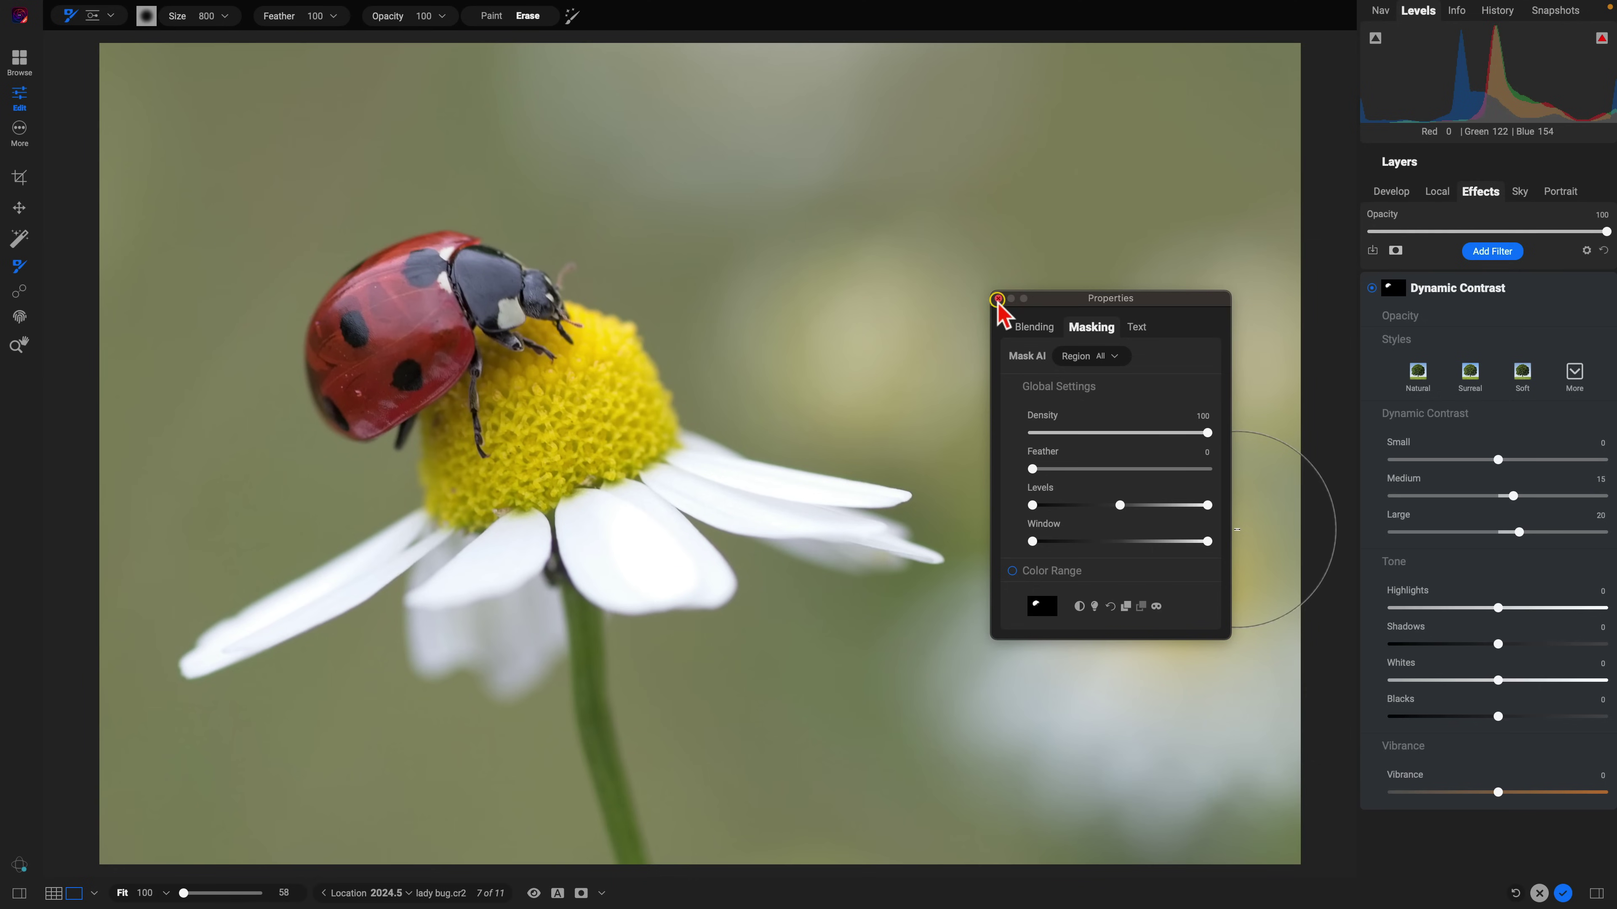
{"action": "left_click", "coordinate": [997, 298]}
In Dynamic Contrast, set Small detail to 26, Shadows 24, Whites 9 and Vibrance 21.
{"action": "key", "text": "z"}
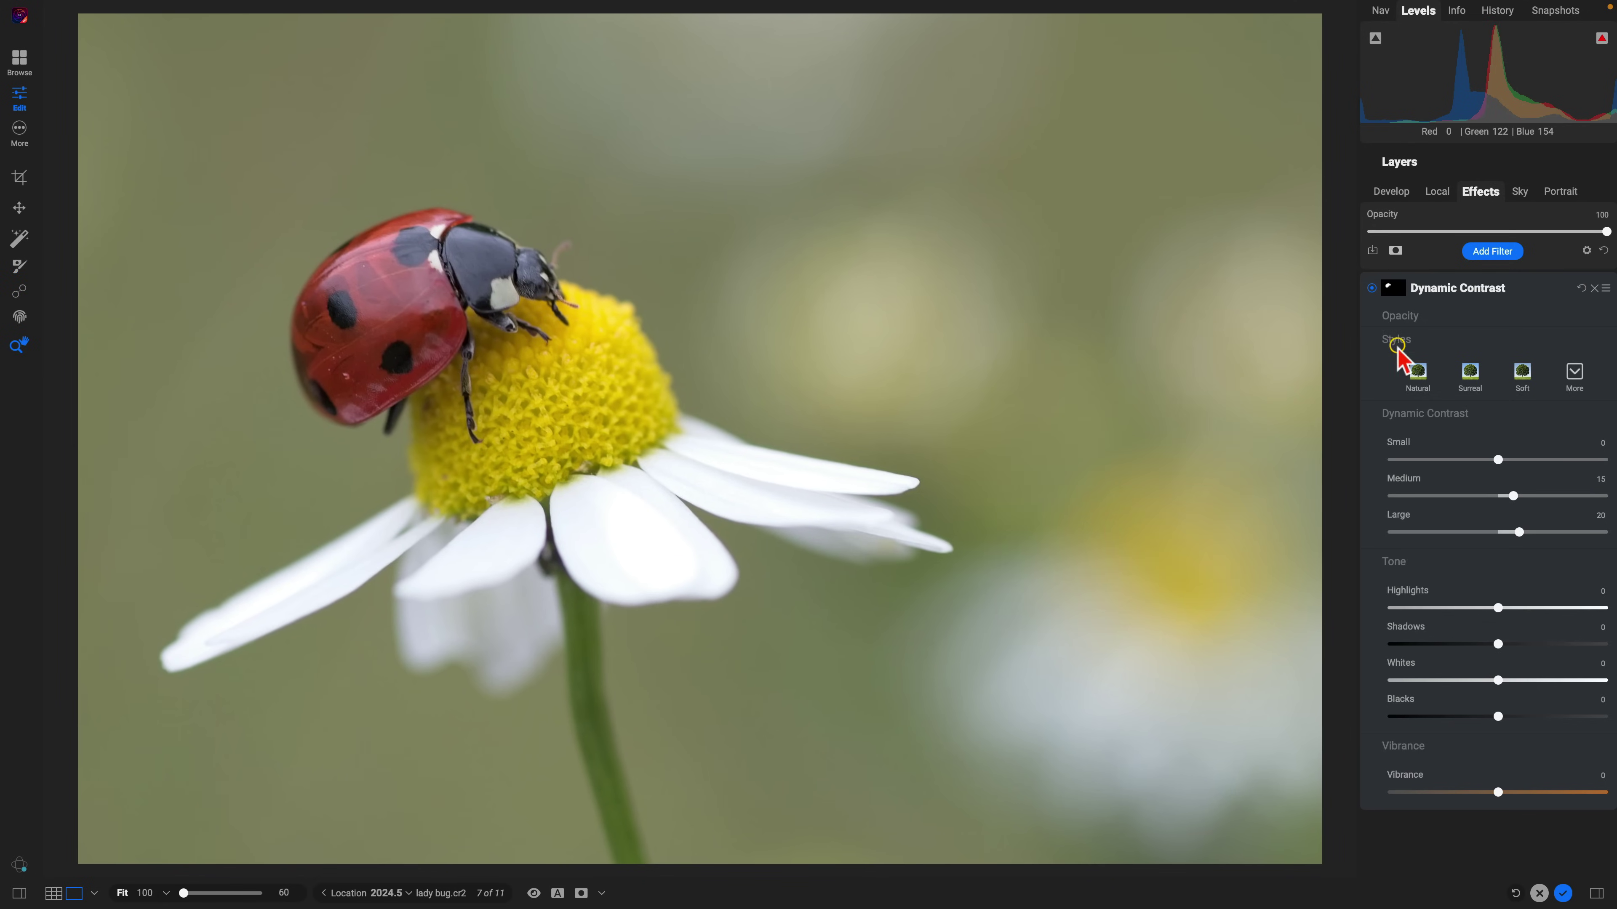
{"action": "left_click", "coordinate": [1445, 317]}
{"action": "left_click", "coordinate": [1499, 459]}
{"action": "left_click_drag", "start_coordinate": [1499, 459], "coordinate": [1523, 460]}
{"action": "left_click_drag", "start_coordinate": [1498, 643], "coordinate": [1519, 680]}
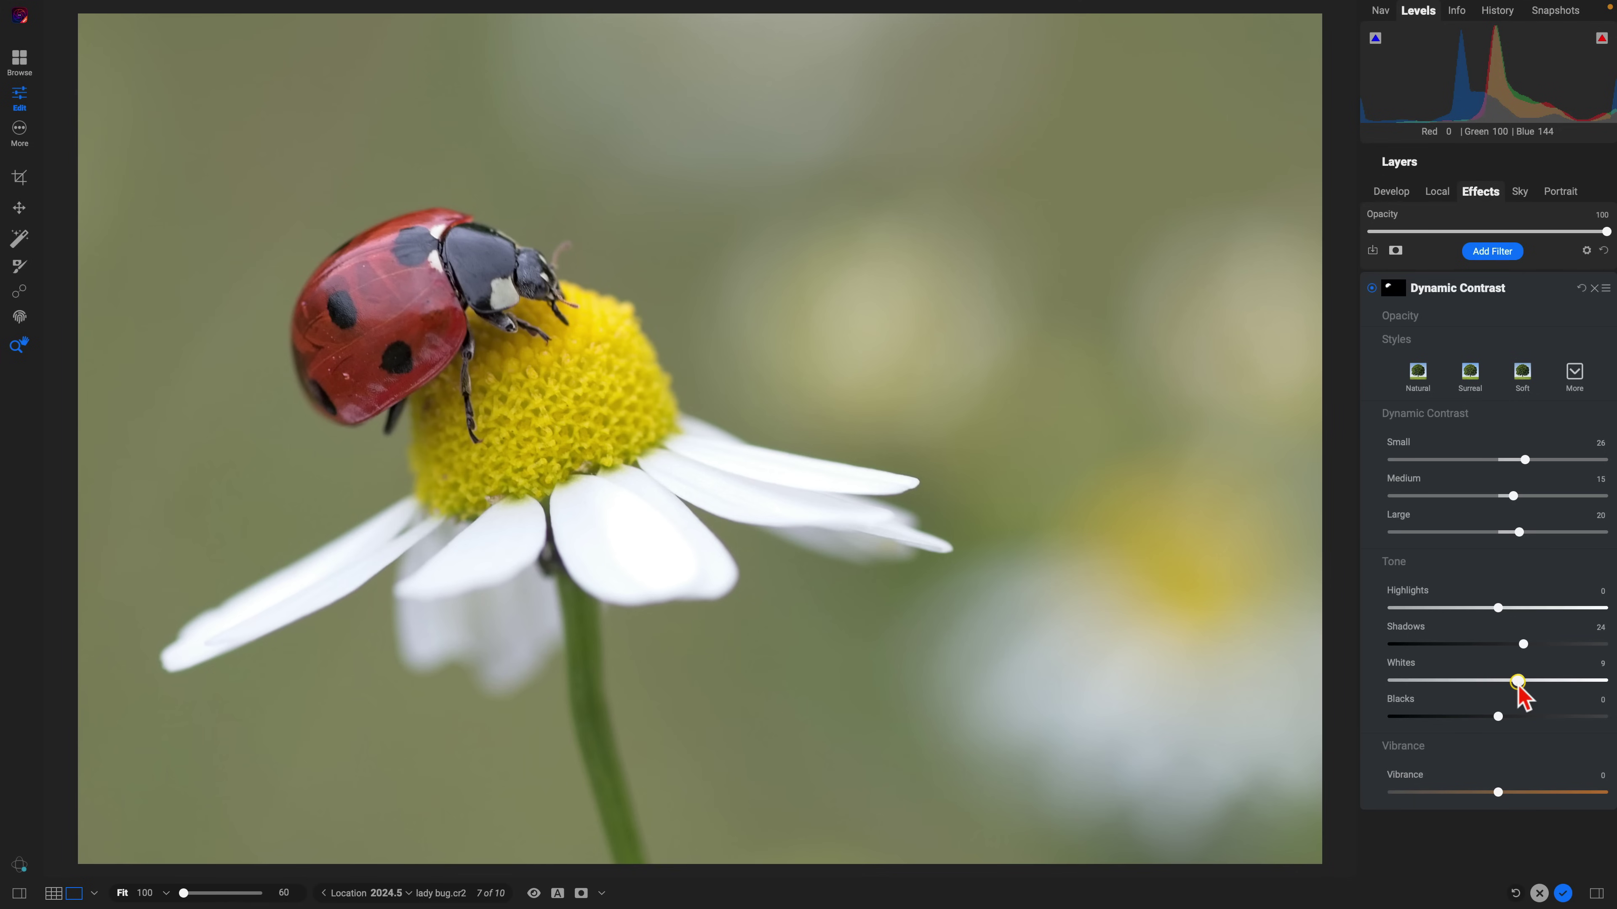
{"action": "left_click_drag", "start_coordinate": [1499, 792], "coordinate": [1518, 792]}
{"action": "left_click_drag", "start_coordinate": [1518, 792], "coordinate": [1520, 792]}
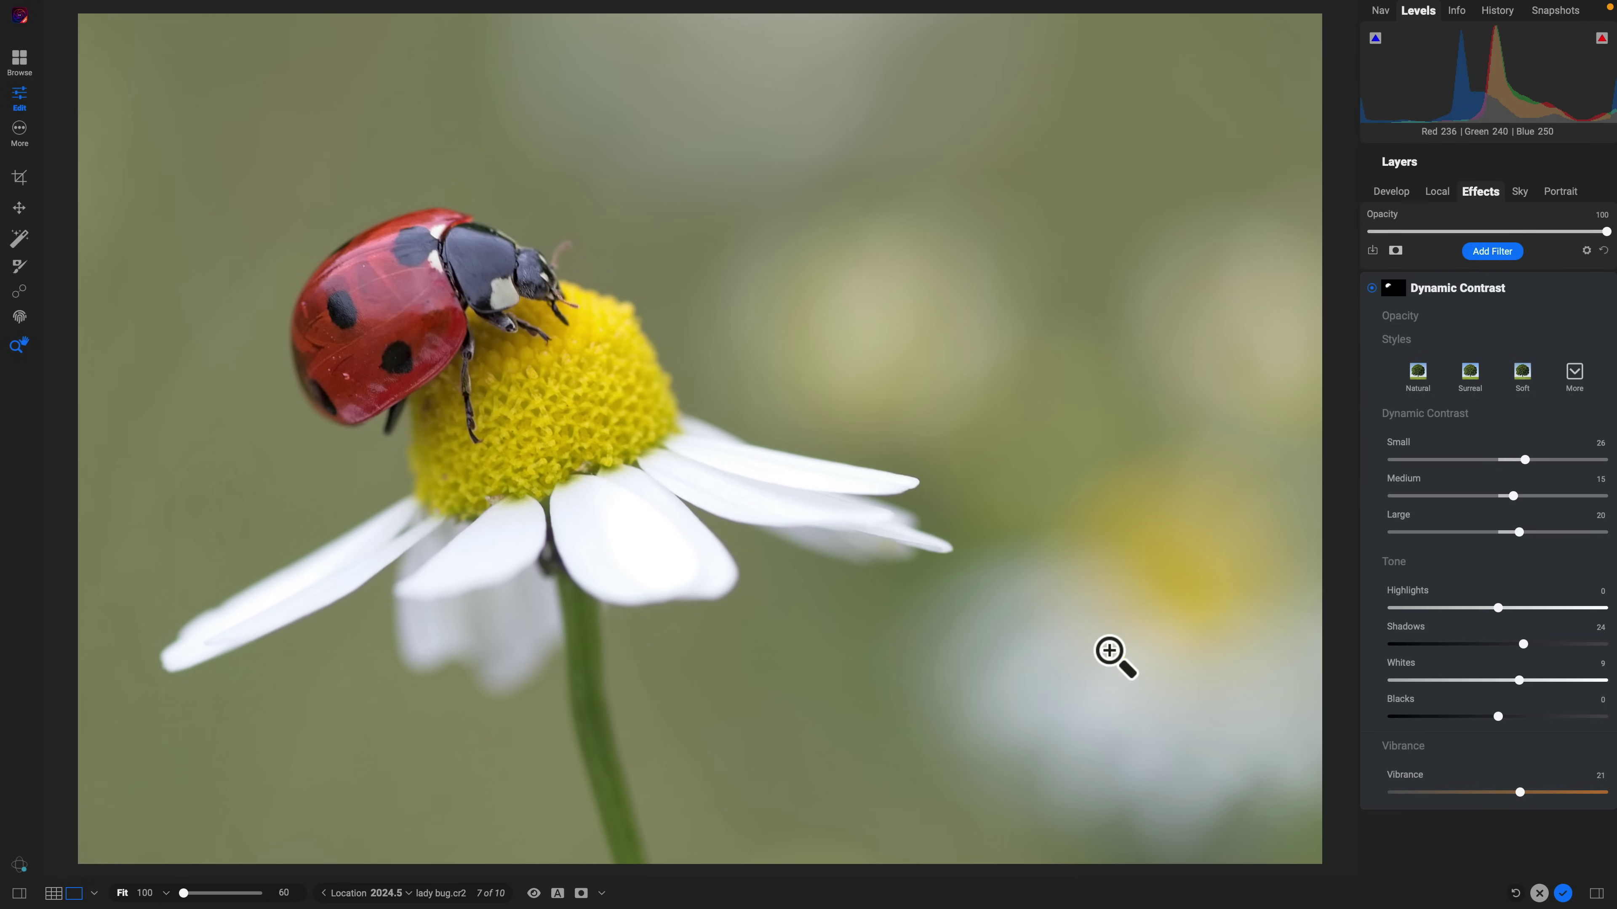
Apply a Color Enhancer filter to the daisy's yellow centre region.
{"action": "key", "text": "b"}
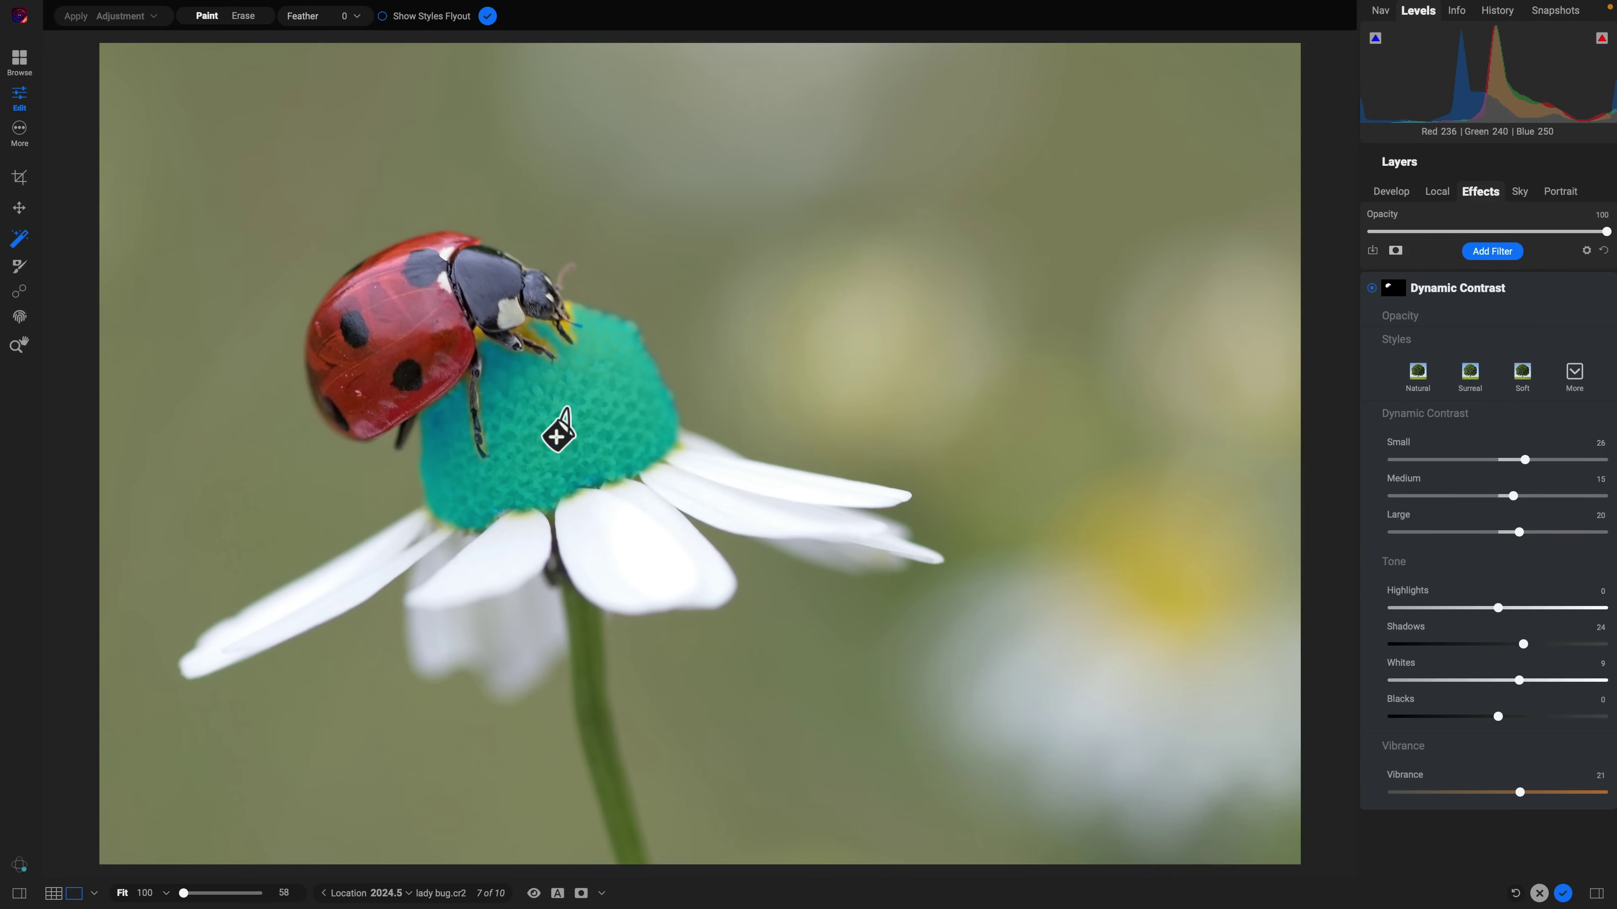
{"action": "right_click", "coordinate": [559, 426]}
{"action": "left_click", "coordinate": [599, 301]}
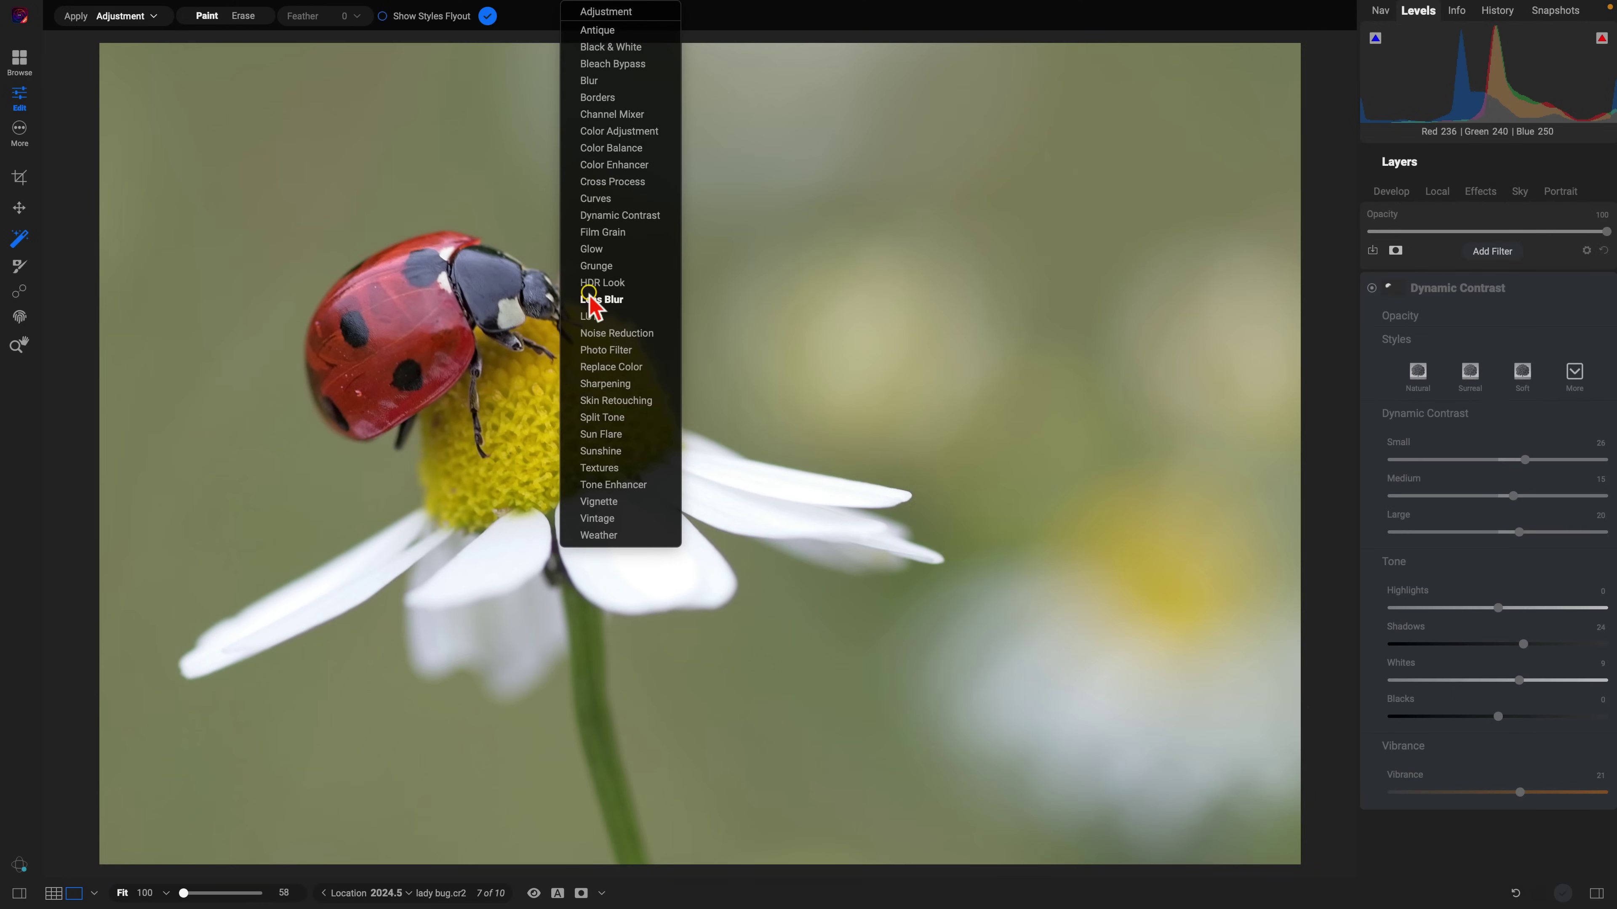
{"action": "left_click", "coordinate": [614, 165]}
{"action": "key", "text": "z"}
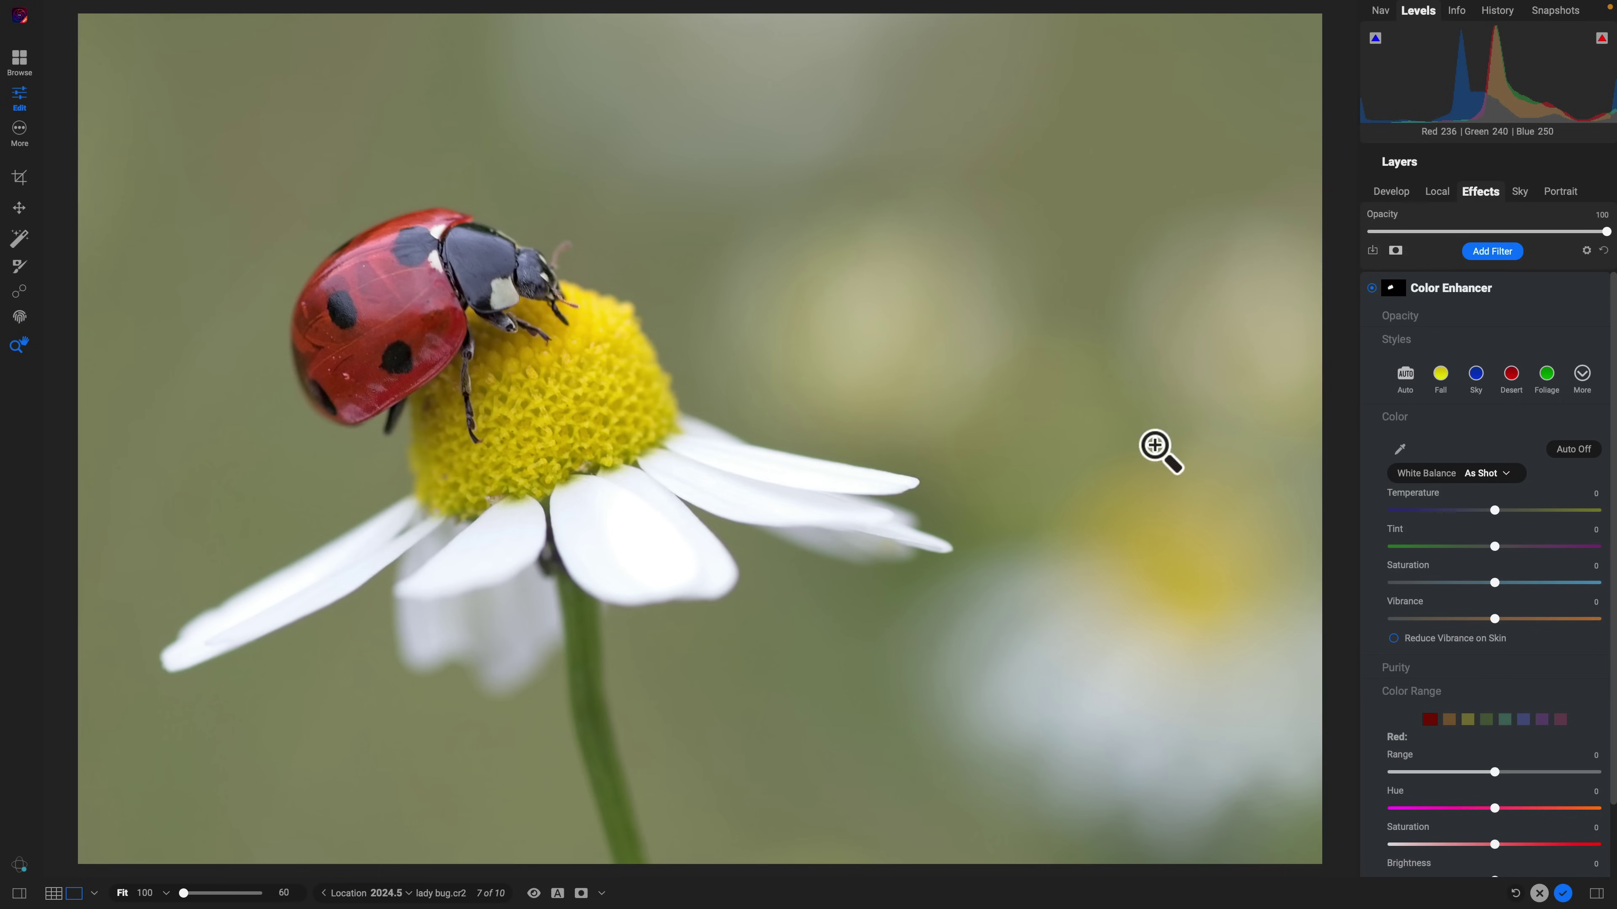
Raise Yellow's Saturation to 17 and Brightness to 12, then toggle the filter to compare.
{"action": "scroll", "coordinate": [1480, 677], "scroll_direction": "down", "scroll_amount": 2}
{"action": "left_click", "coordinate": [1467, 637]}
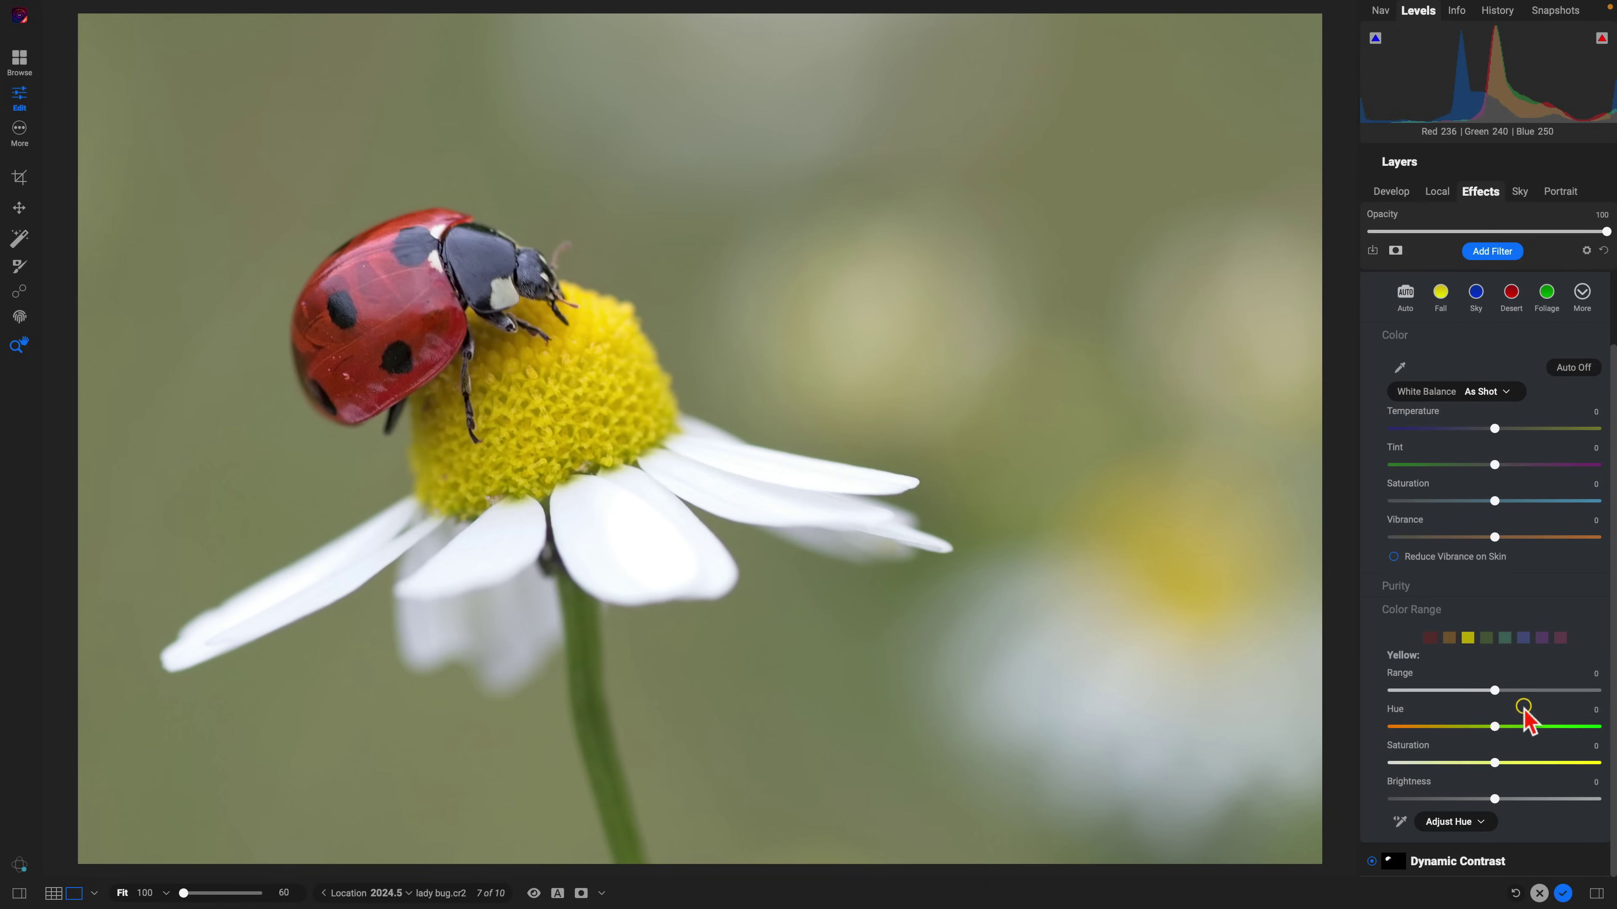
{"action": "left_click_drag", "start_coordinate": [1495, 763], "coordinate": [1522, 801]}
{"action": "scroll", "coordinate": [1491, 592], "scroll_direction": "up", "scroll_amount": 2}
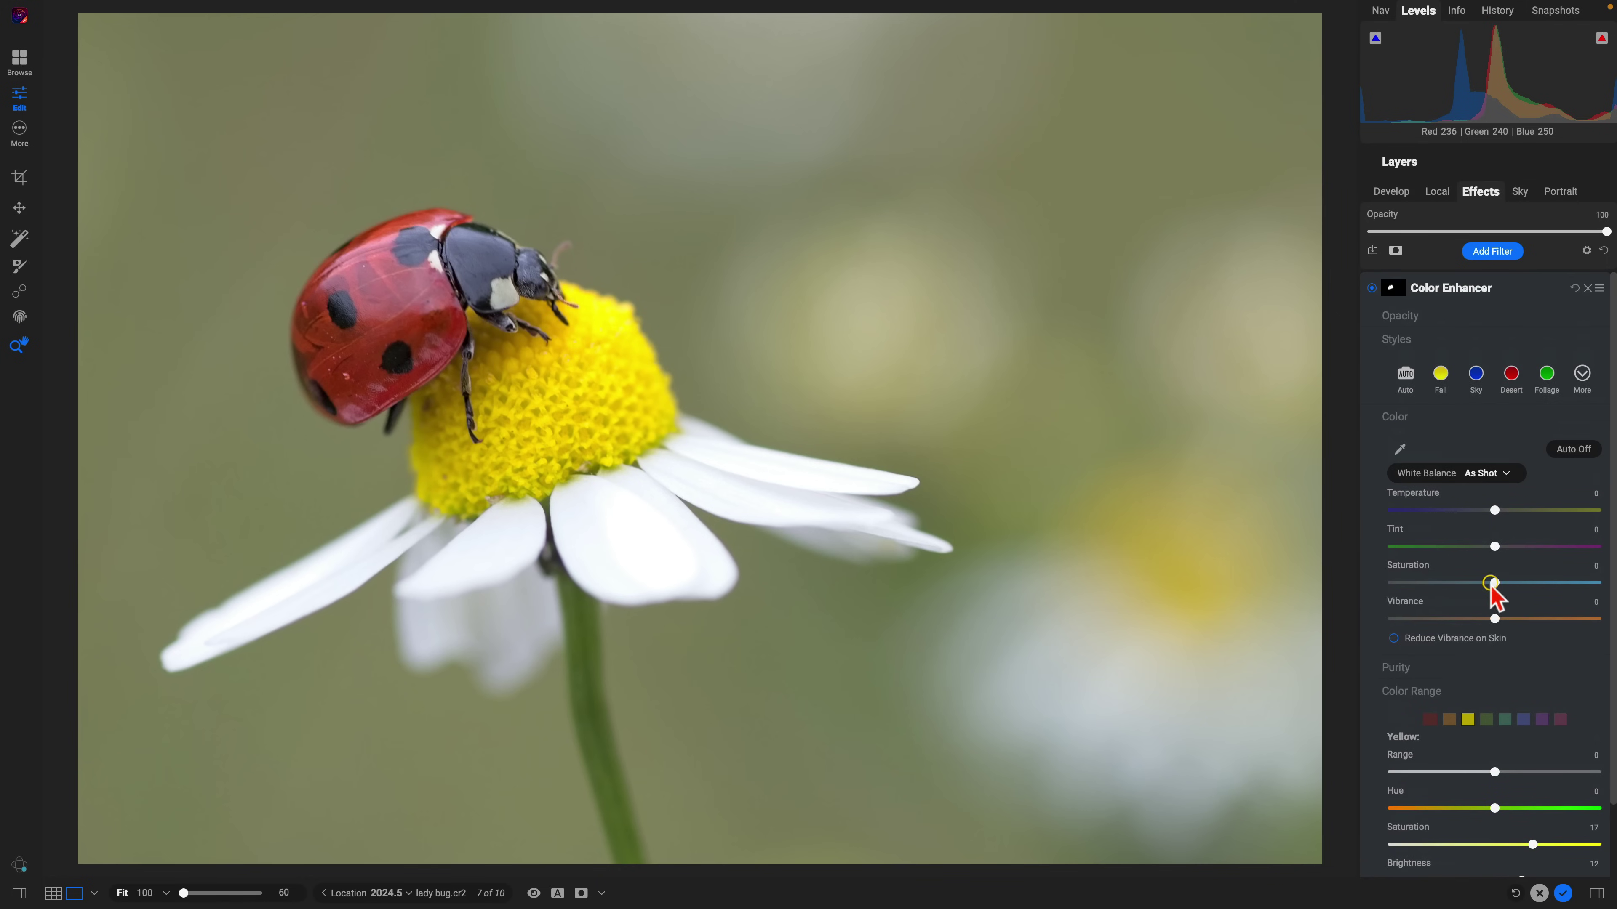
{"action": "left_click", "coordinate": [1370, 288]}
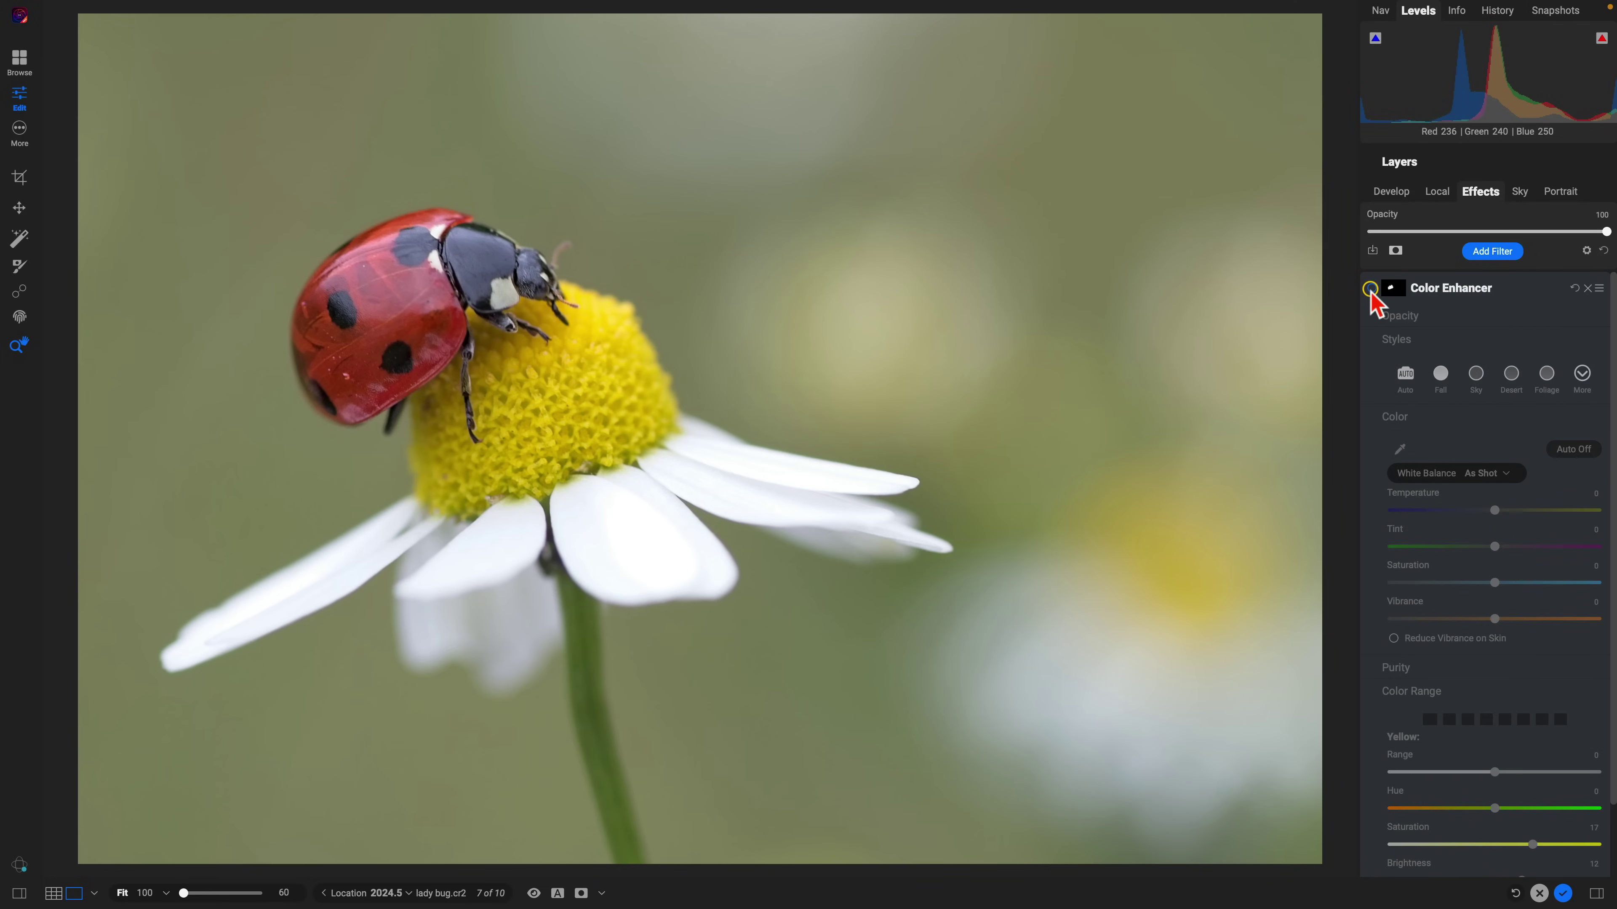
{"action": "left_click", "coordinate": [1370, 288]}
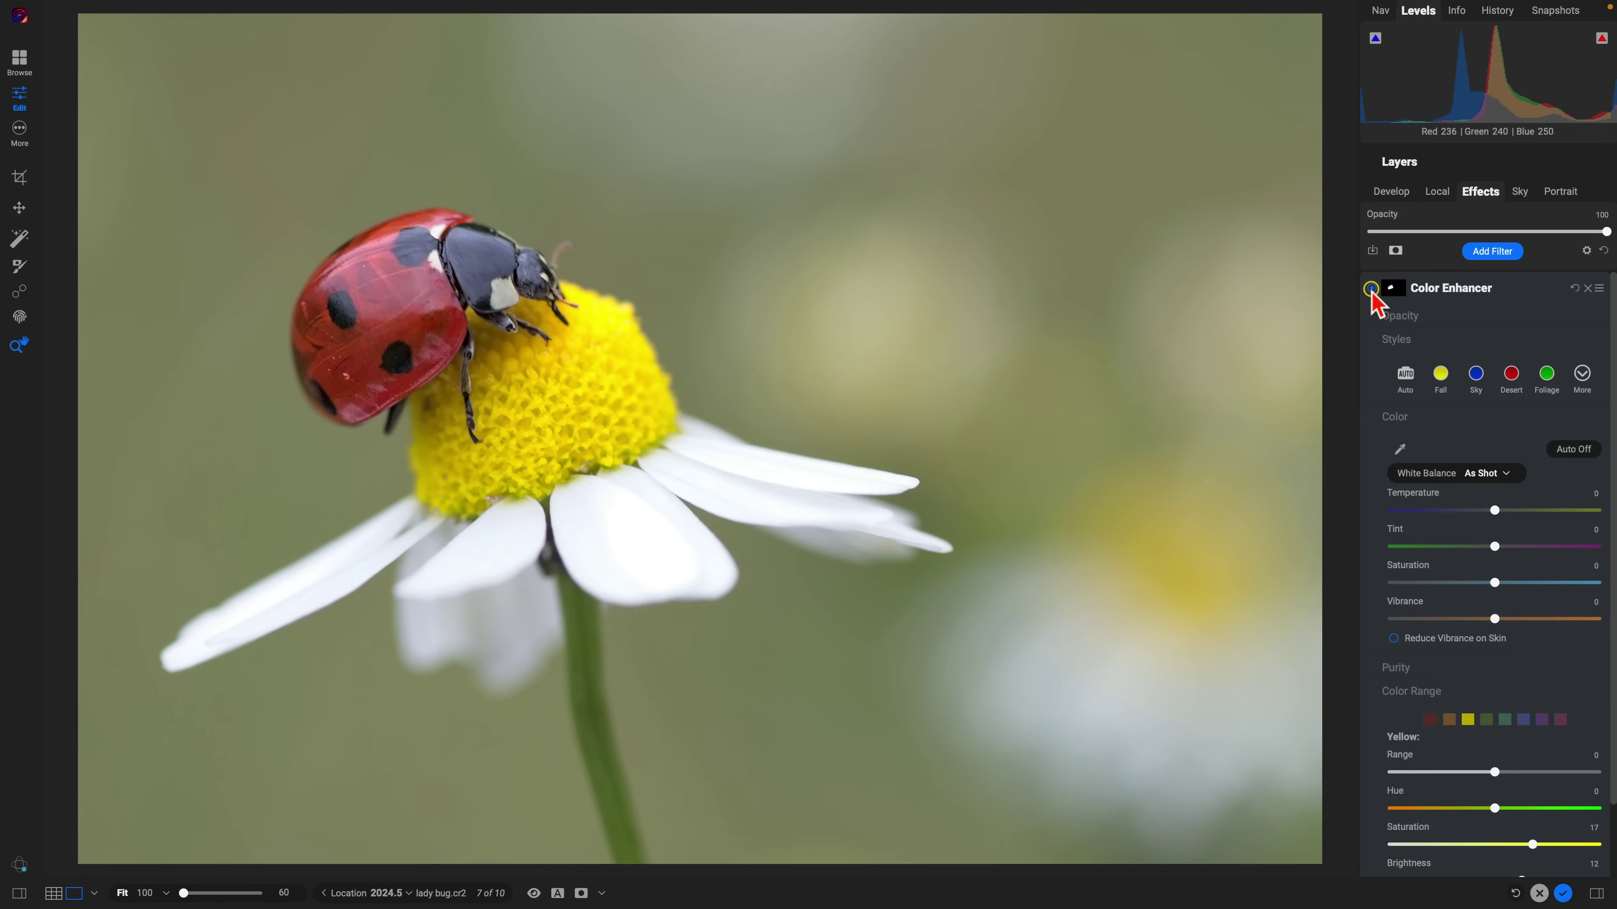
Check highlight clipping, then paint and fill a mask over the white daisy petals.
{"action": "key", "text": "j"}
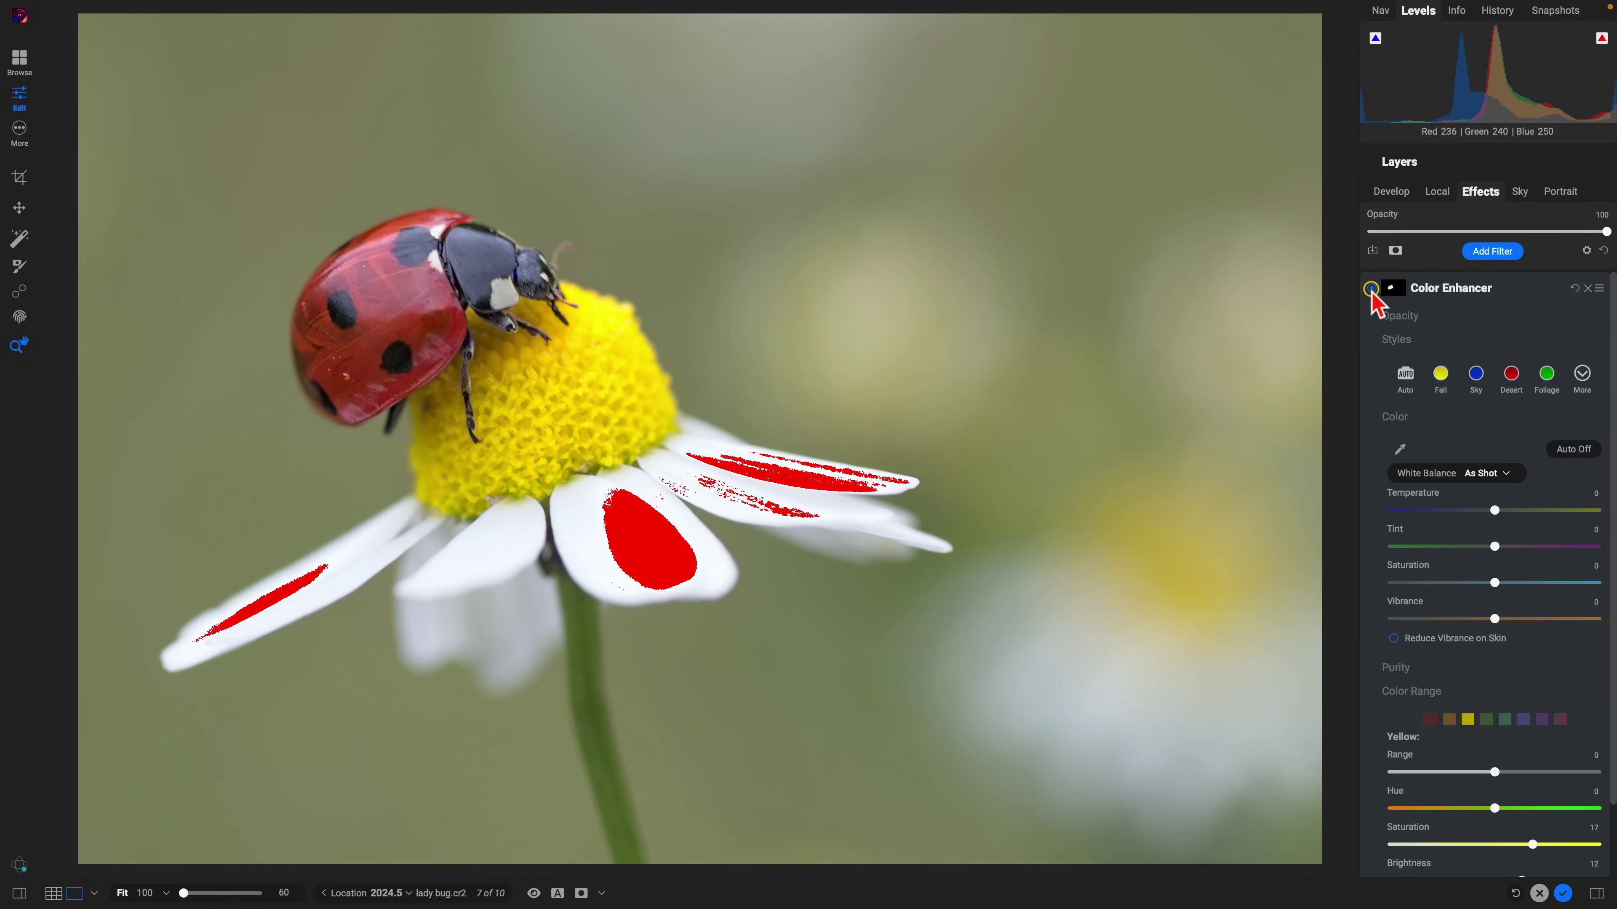
{"action": "key", "text": "j"}
{"action": "key", "text": "b"}
{"action": "mouse_move", "coordinate": [787, 510]}
{"action": "left_mouse_down"}
{"action": "mouse_move", "coordinate": [725, 484]}
{"action": "mouse_move", "coordinate": [837, 570]}
{"action": "left_mouse_up"}
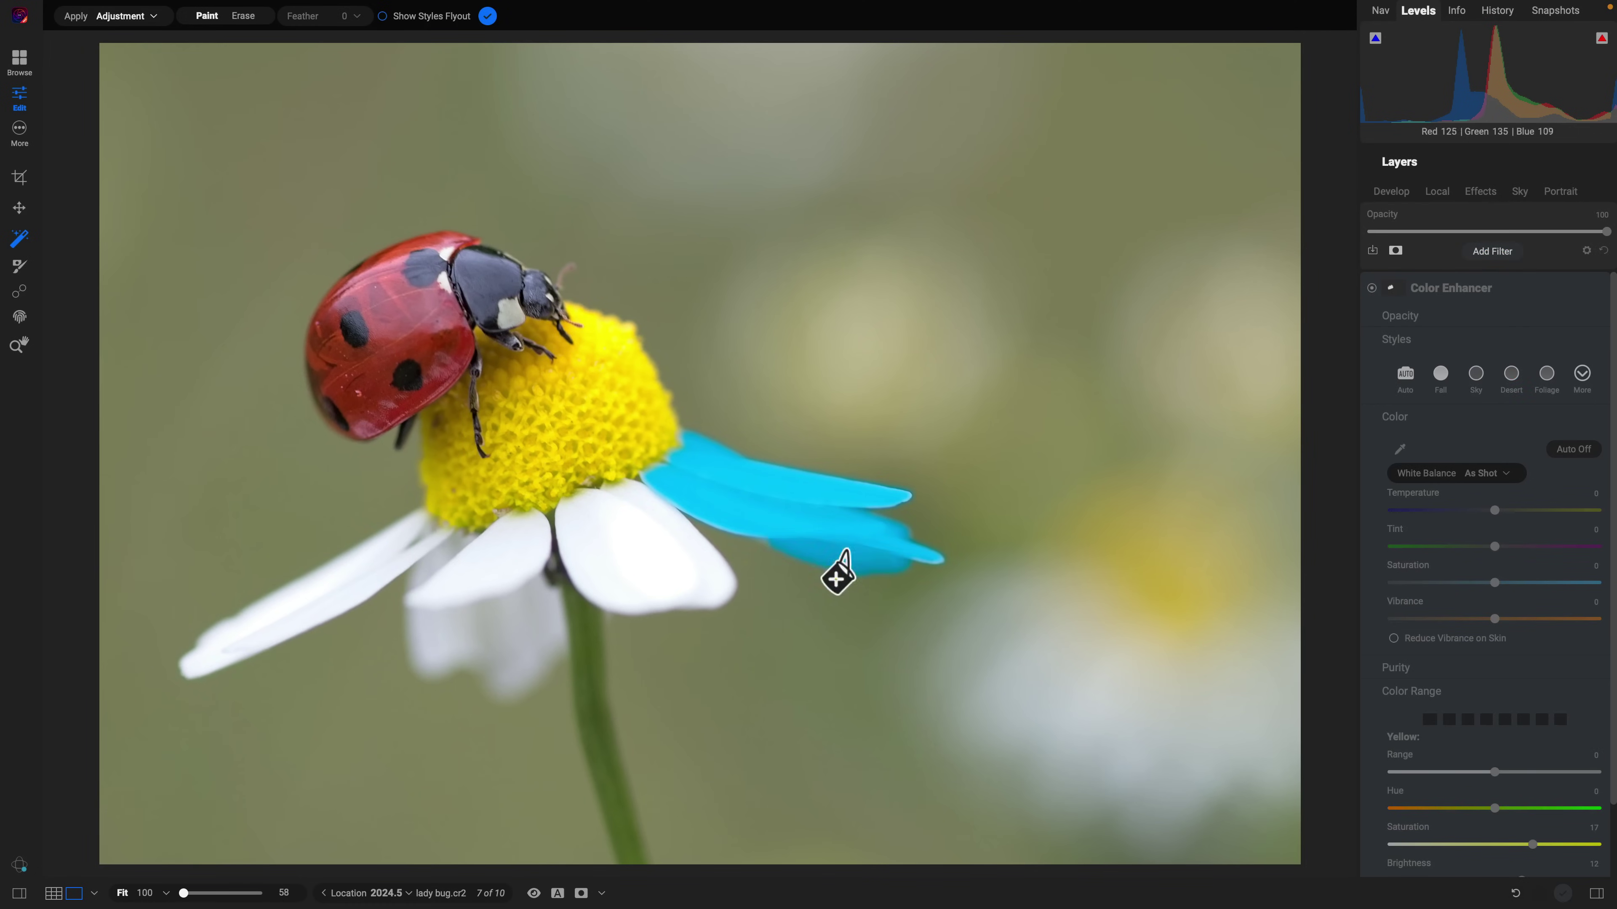
{"action": "left_click", "coordinate": [632, 564]}
{"action": "left_click", "coordinate": [516, 561]}
{"action": "left_click", "coordinate": [516, 661]}
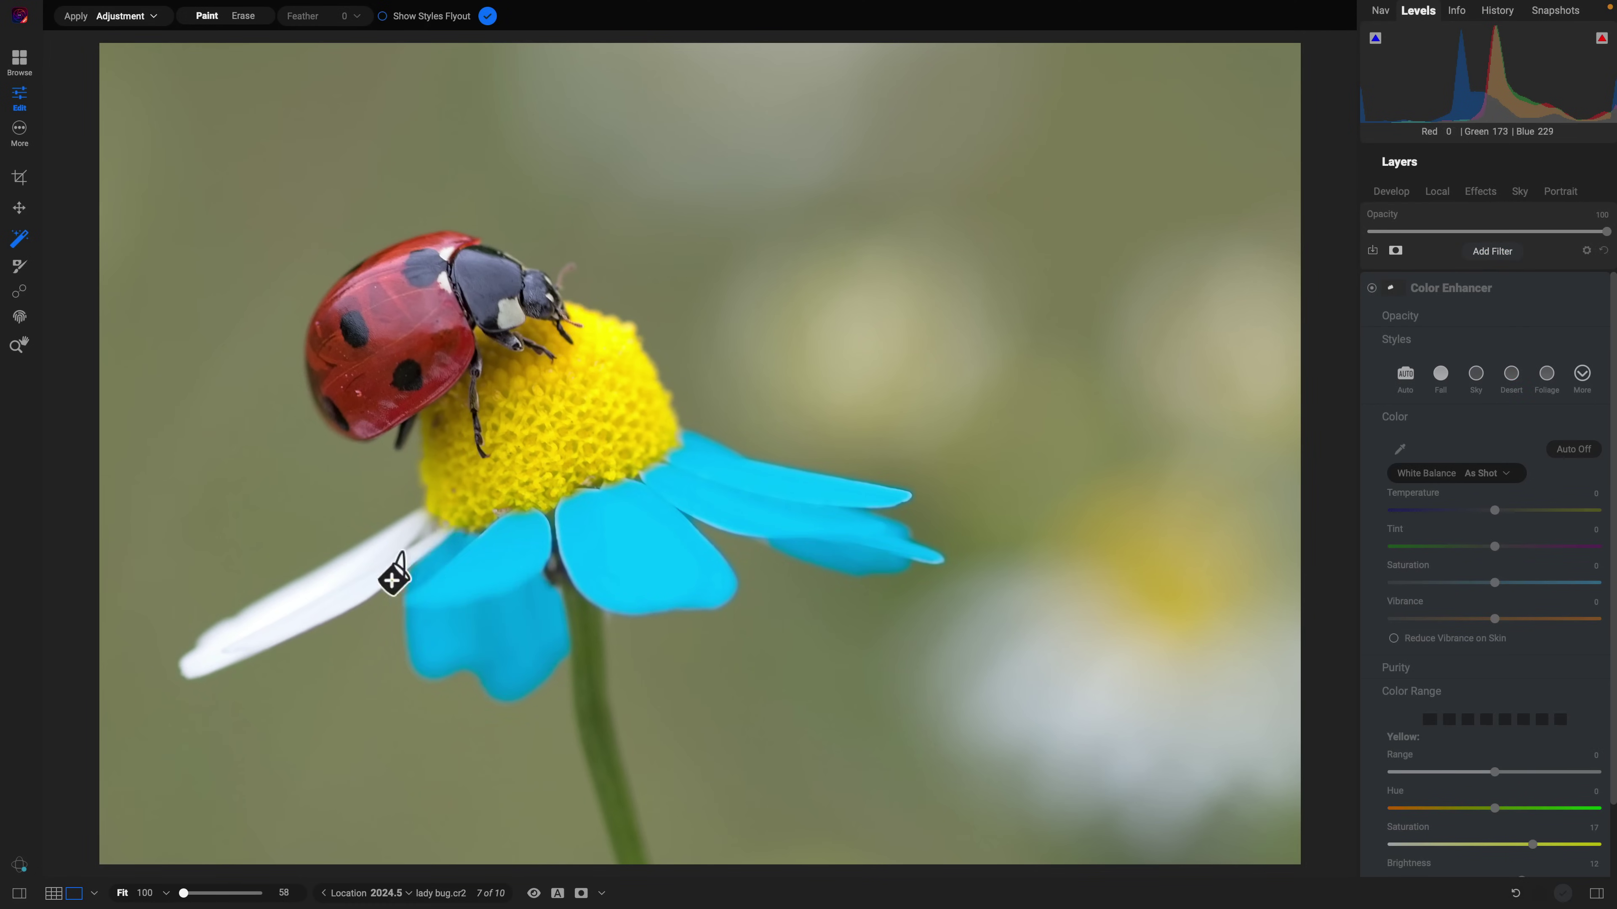
{"action": "left_click", "coordinate": [368, 583]}
Apply an Adjustment through the petal mask, with Exposure reset to 0 and Highlights at -13.
{"action": "right_click", "coordinate": [365, 586]}
{"action": "left_click", "coordinate": [408, 268]}
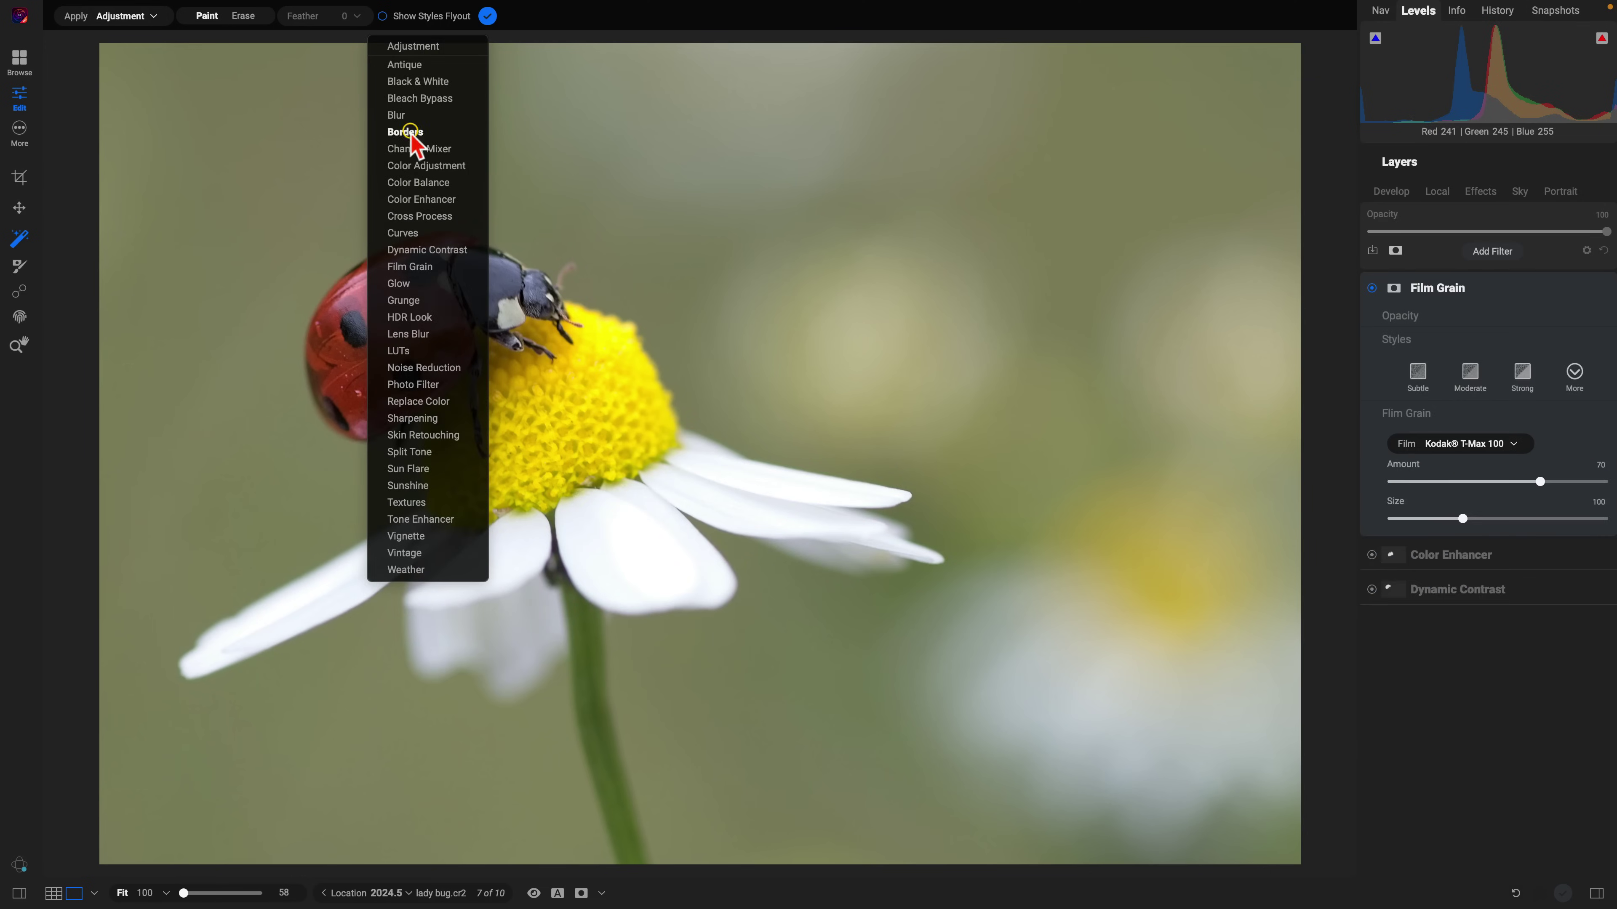
{"action": "left_click", "coordinate": [415, 47]}
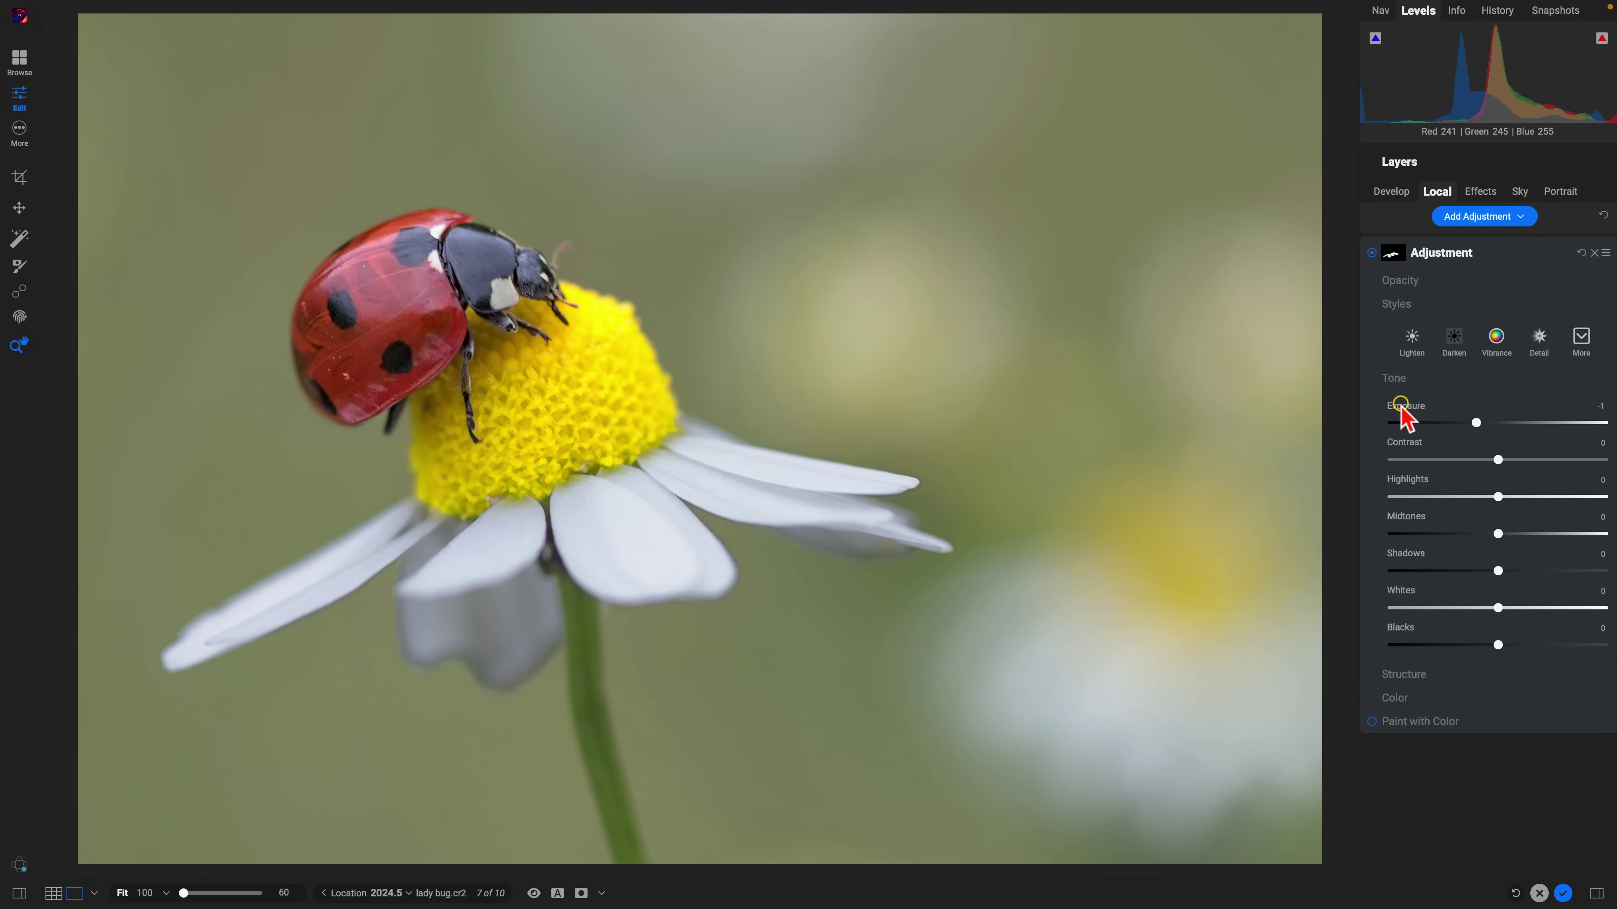
{"action": "double_click", "coordinate": [1404, 415]}
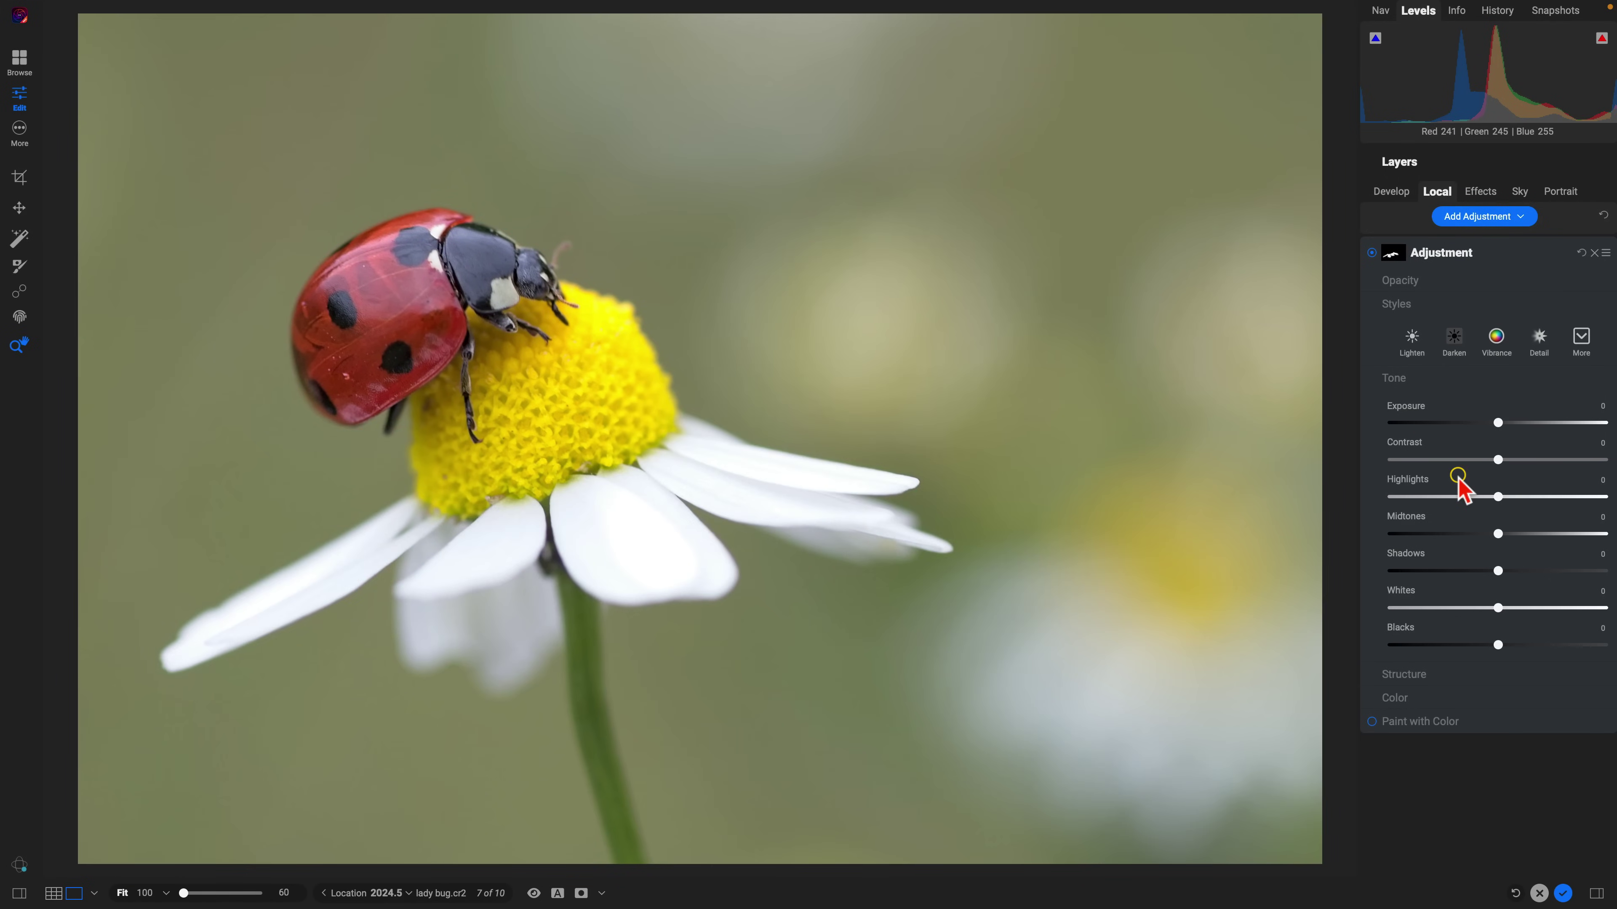
{"action": "left_click_drag", "start_coordinate": [1497, 497], "coordinate": [1484, 499]}
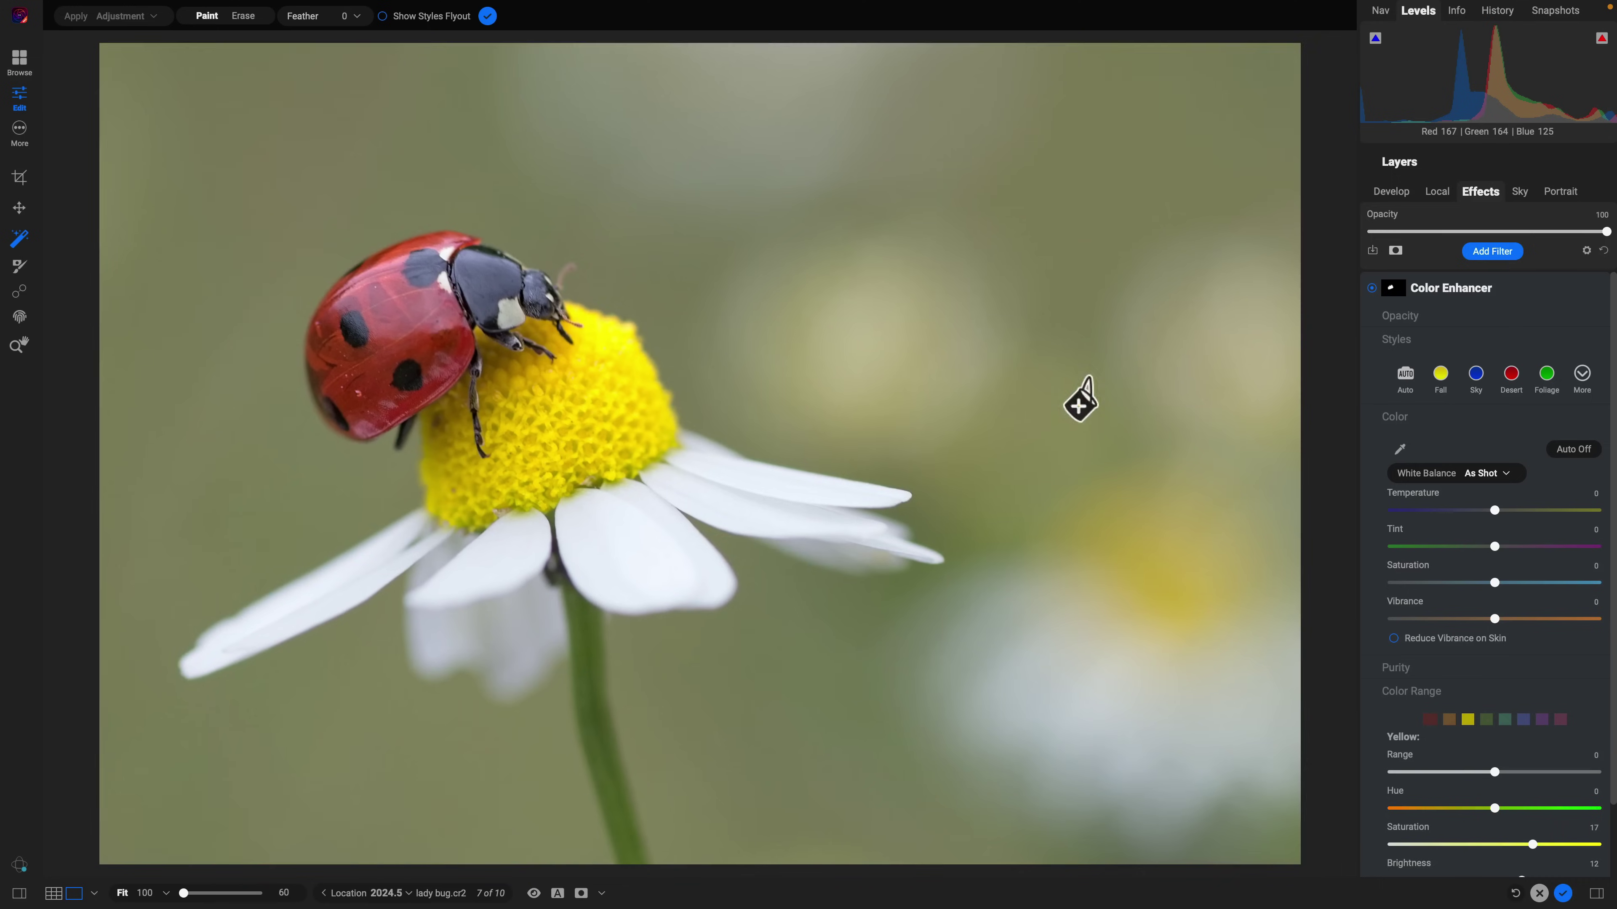
Add a Curves filter with points at In 78/Out 45 and In 196/Out 210.
{"action": "left_click", "coordinate": [1081, 400]}
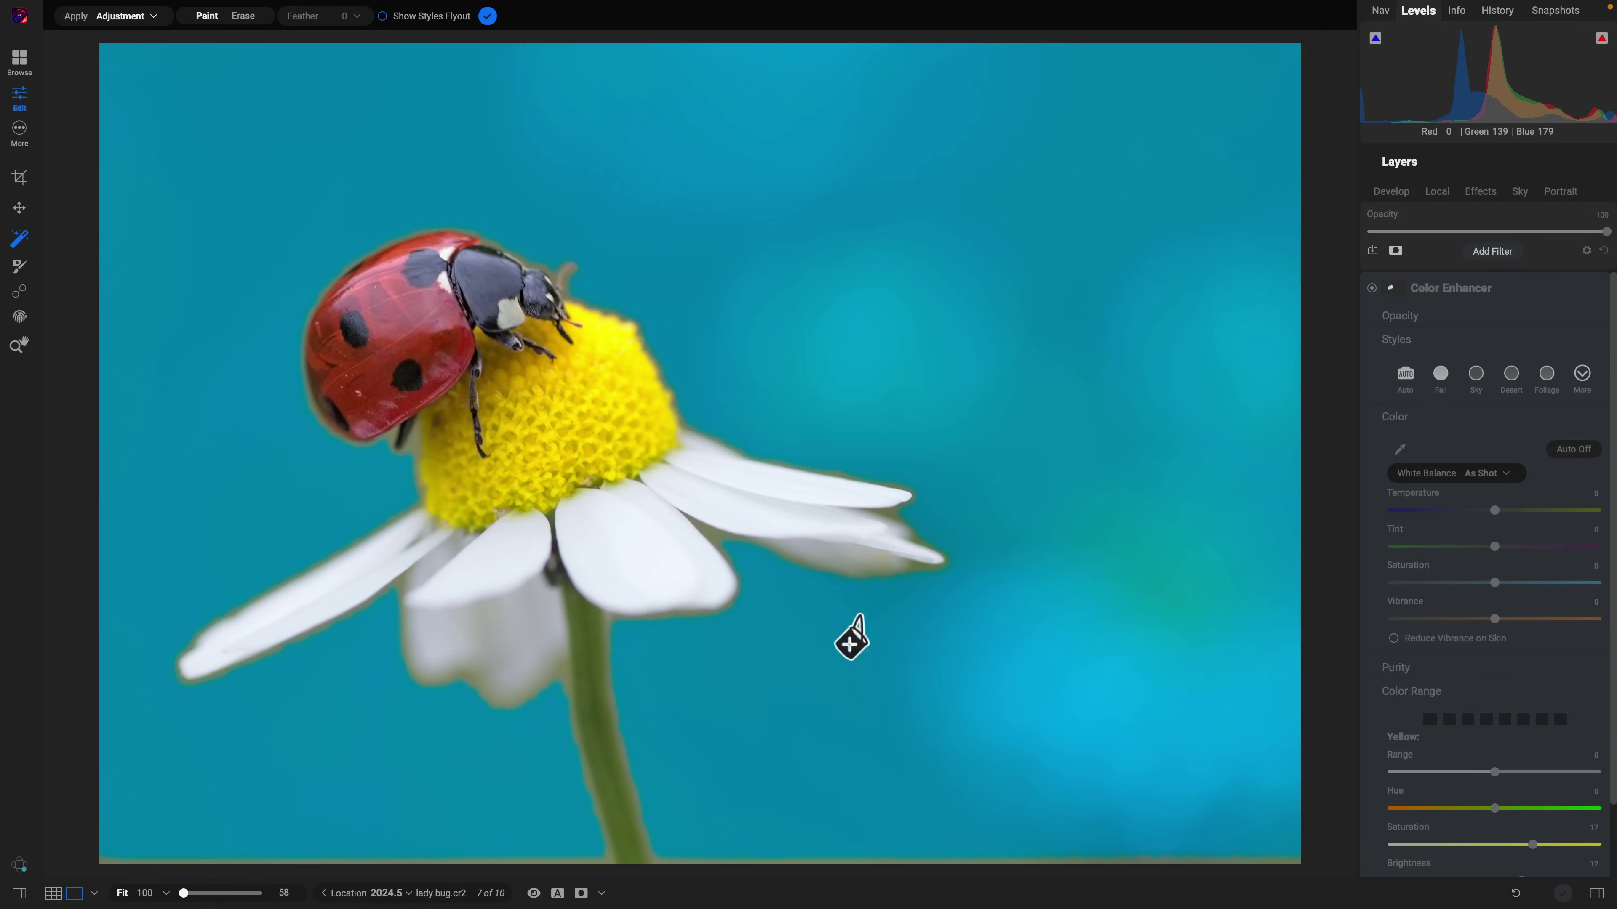
{"action": "right_click", "coordinate": [588, 744]}
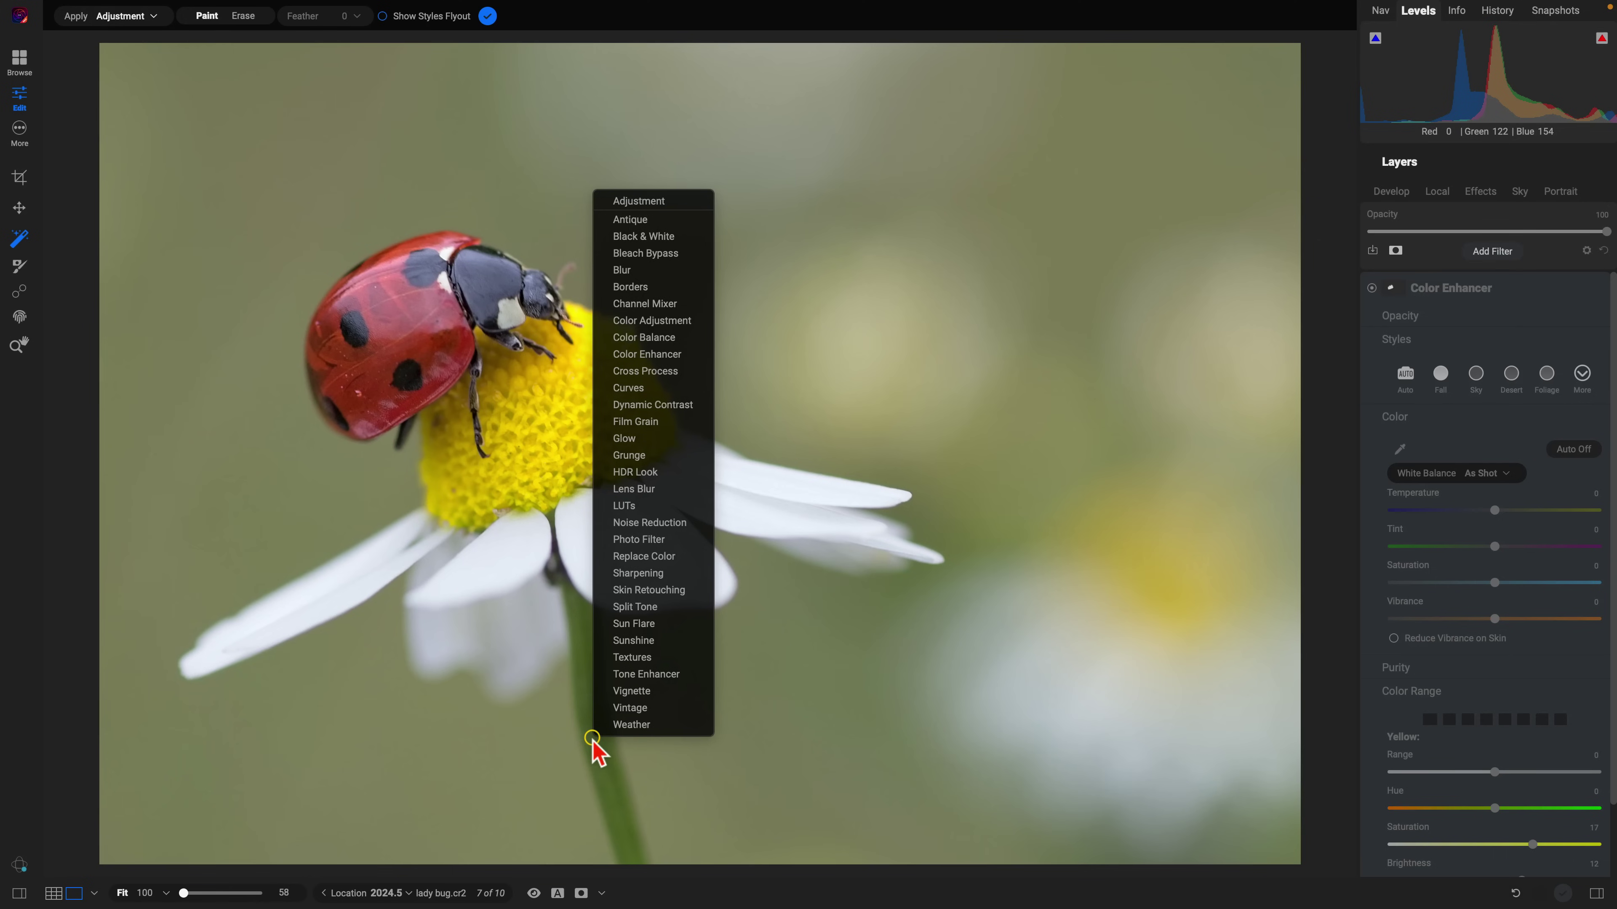
{"action": "left_click", "coordinate": [645, 389]}
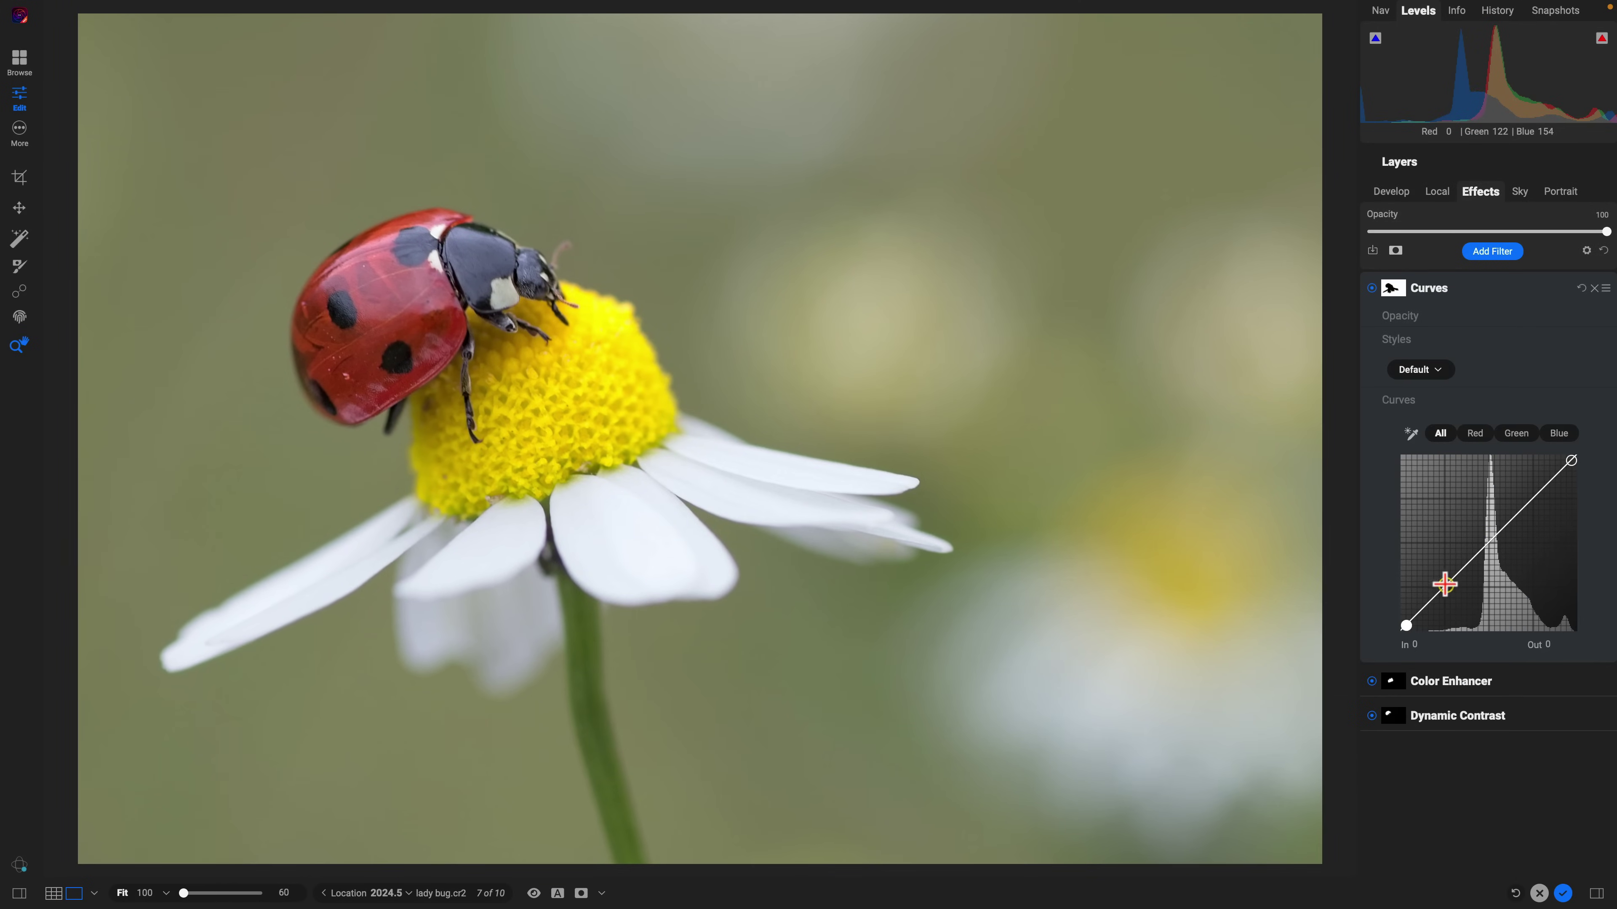
{"action": "left_click_drag", "start_coordinate": [1445, 584], "coordinate": [1454, 599]}
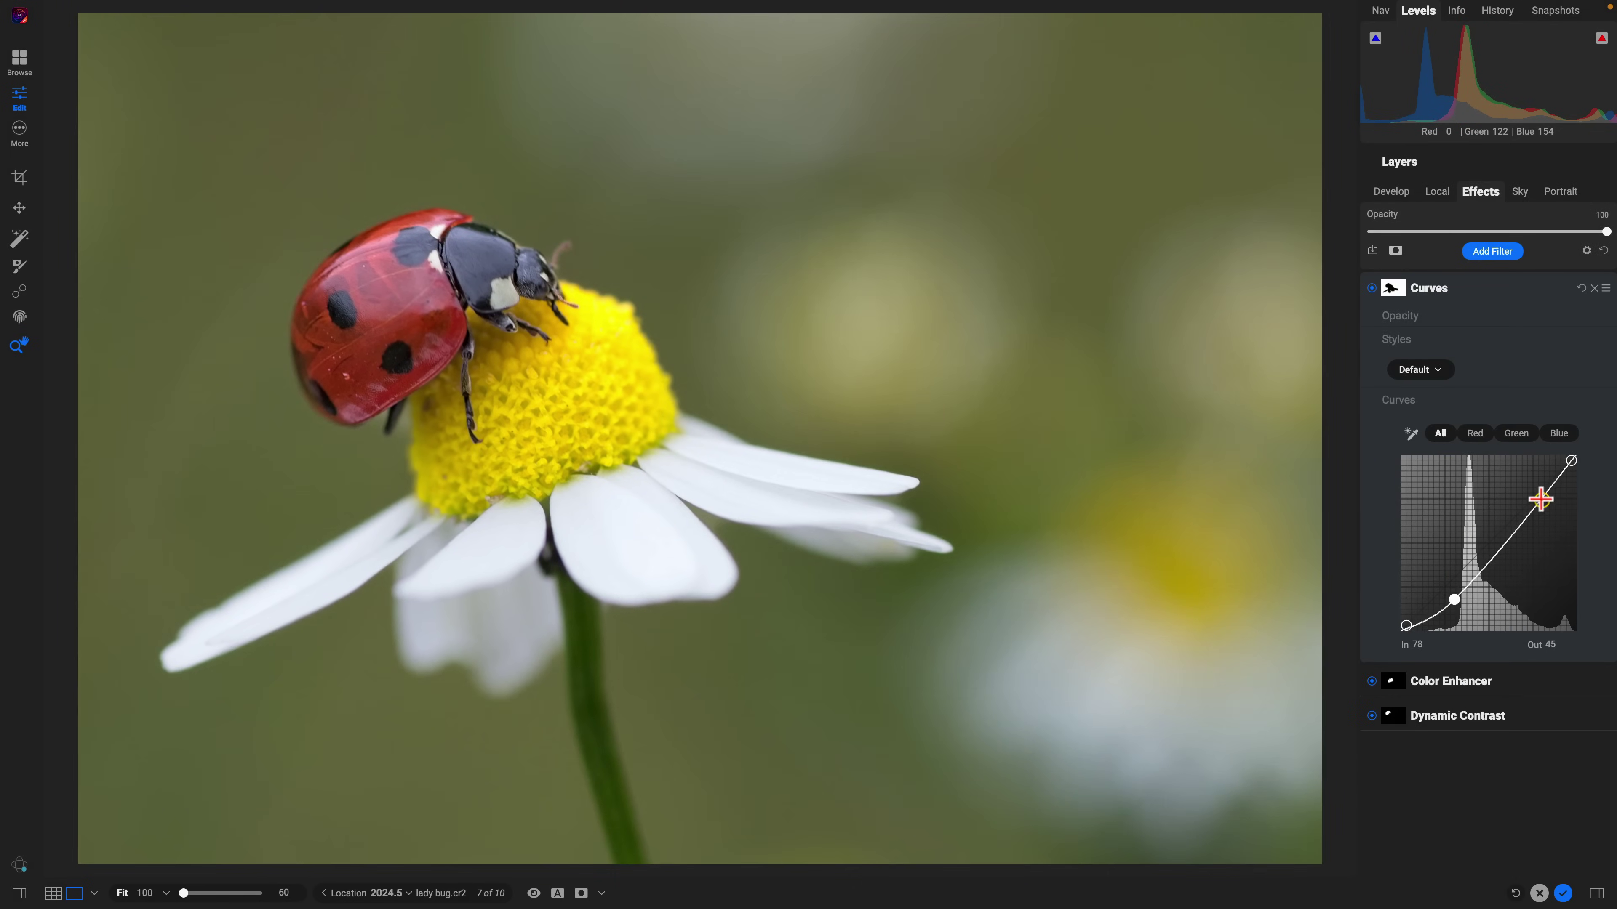
{"action": "left_click_drag", "start_coordinate": [1541, 500], "coordinate": [1536, 487]}
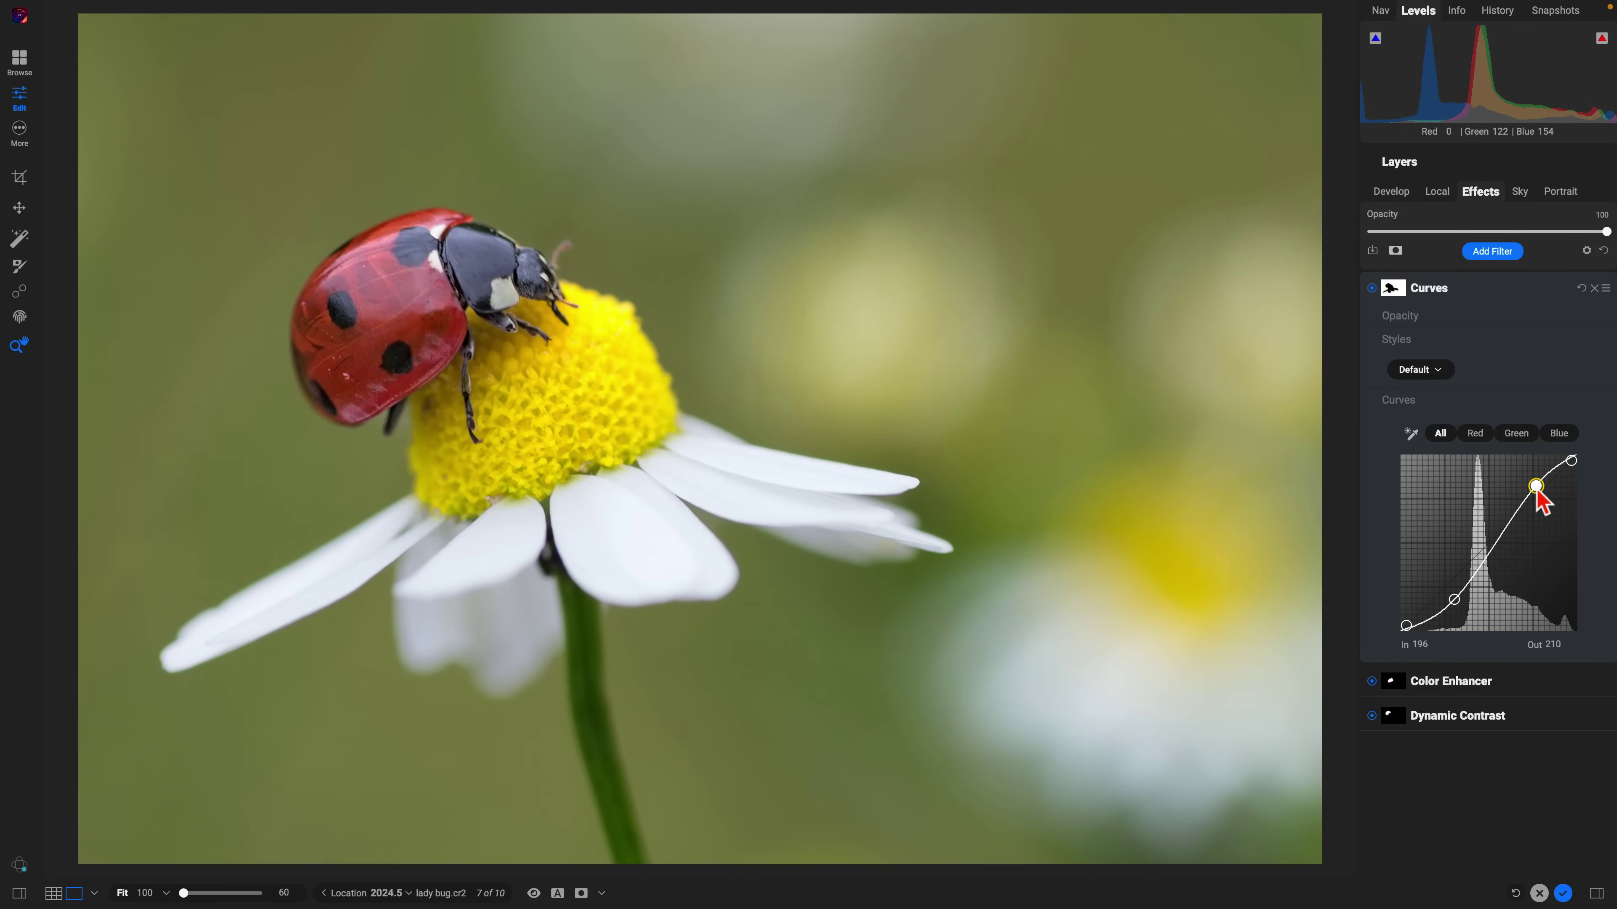
{"action": "key", "text": "ctrl+p"}
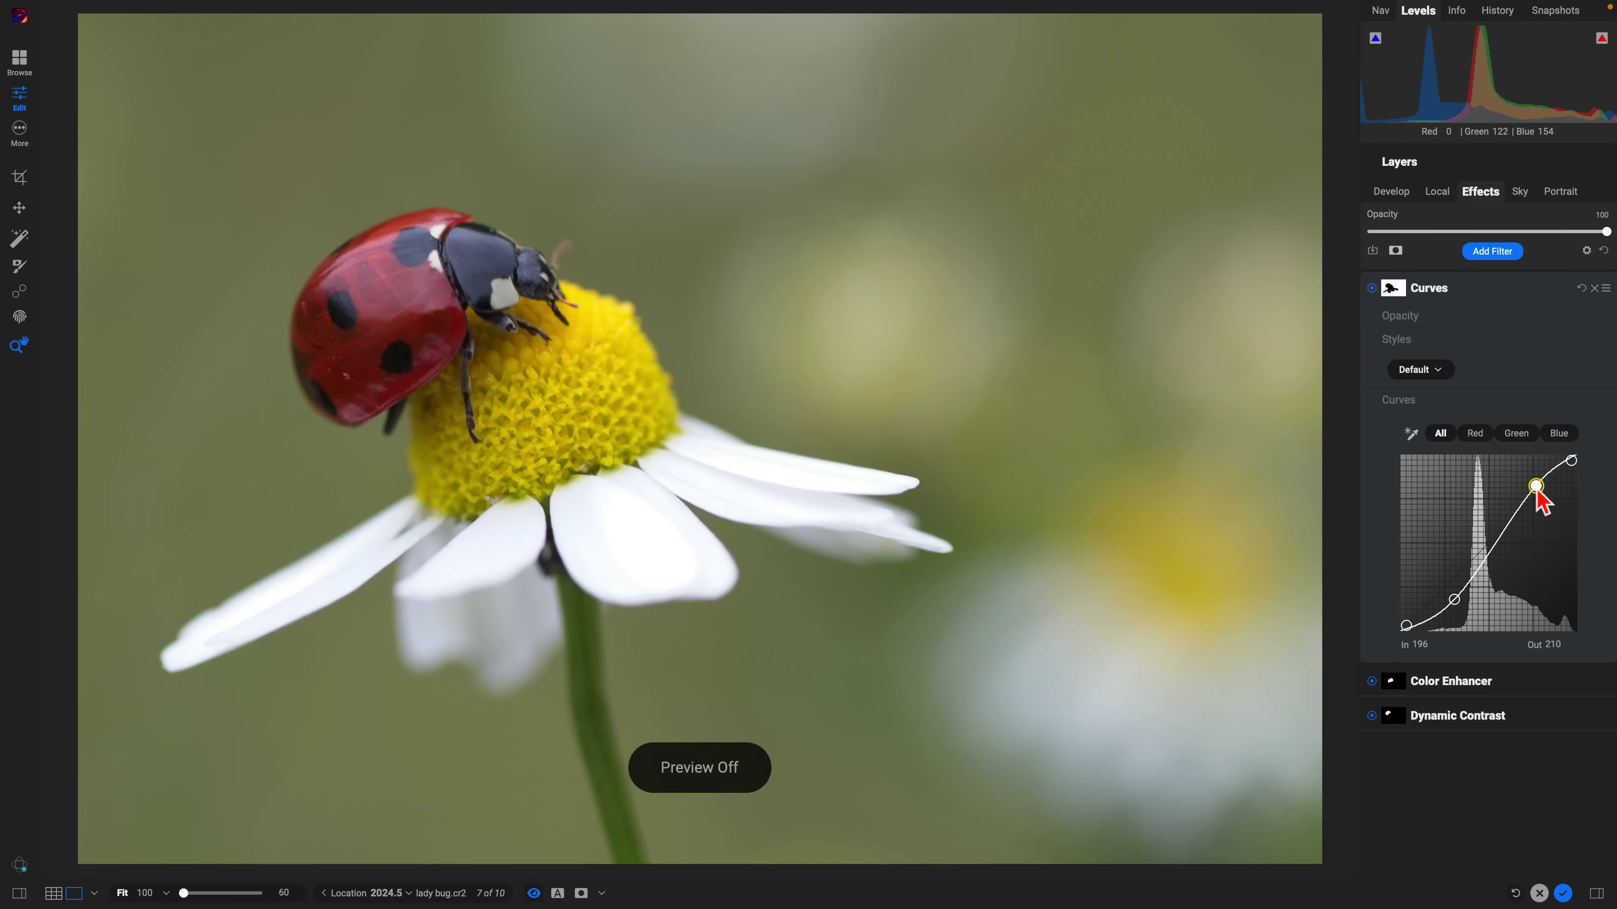
{"action": "key", "text": "ctrl+p"}
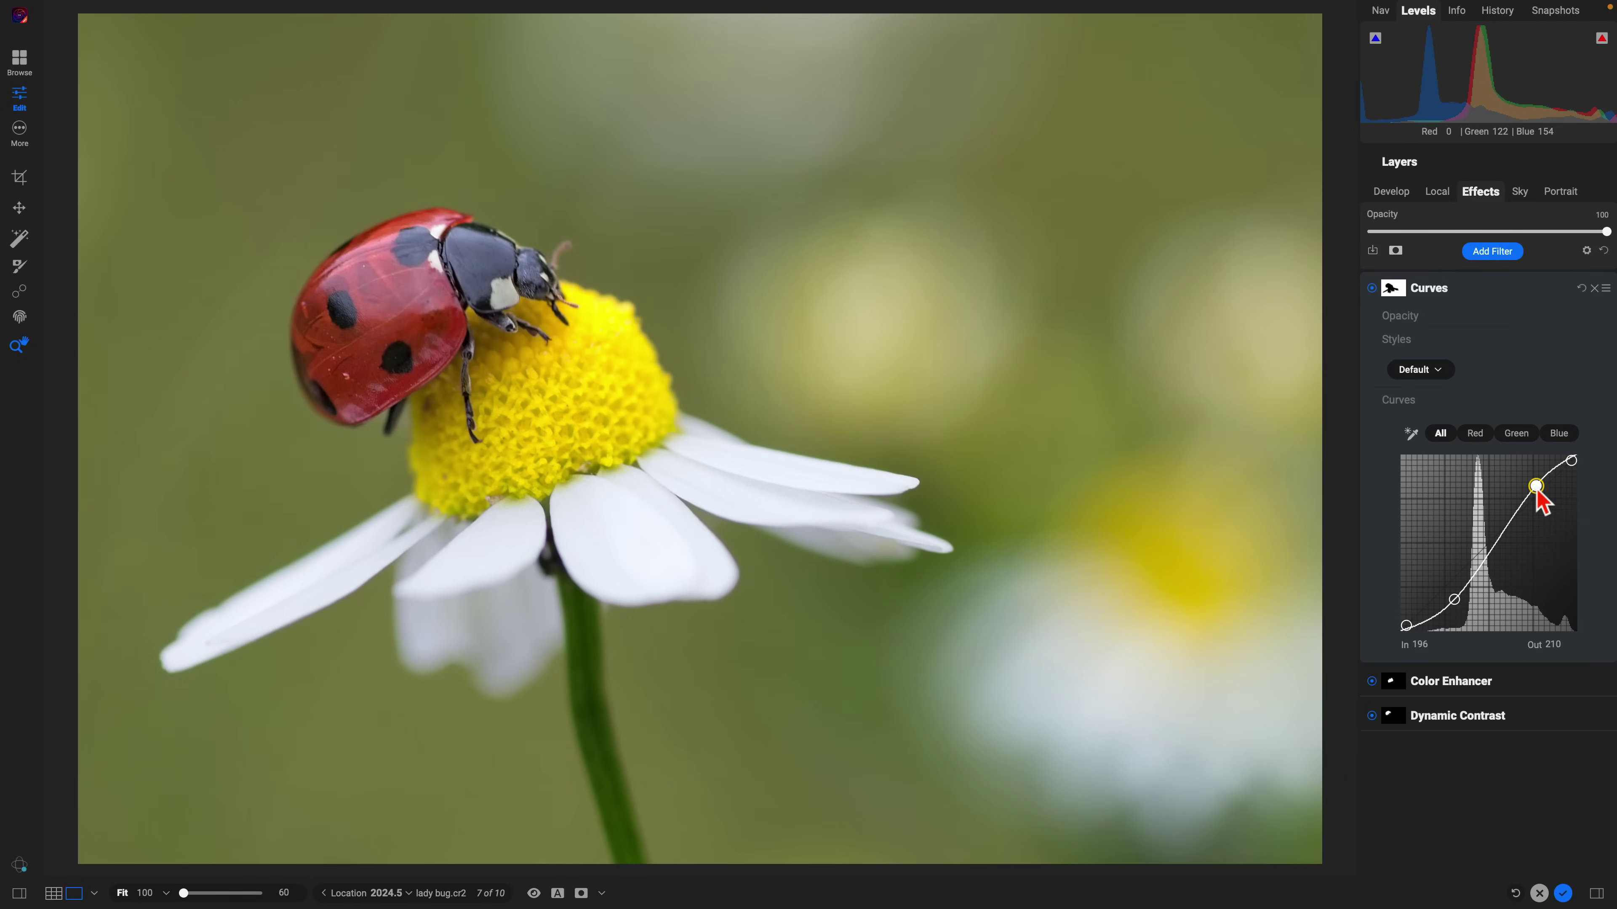